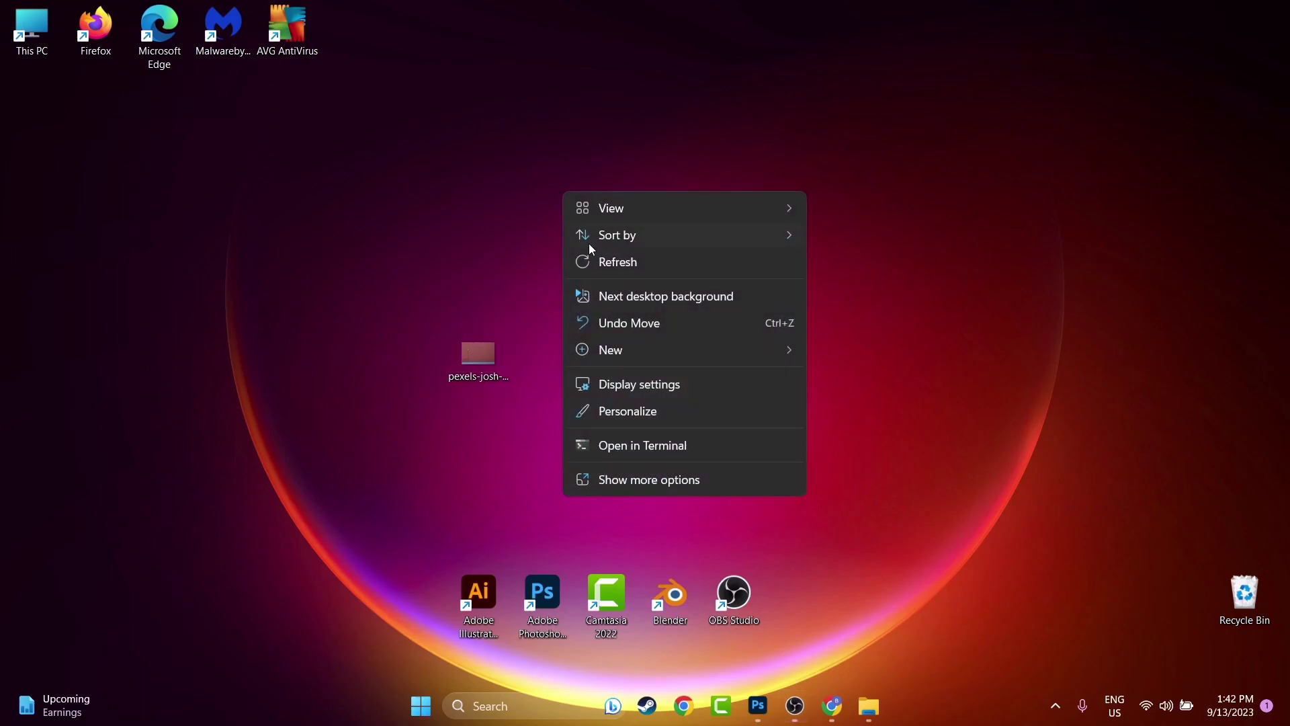
# Launch pexels-josh-sorenson-103589.jpg from the desktop into Photoshop 2023.
pyautogui.click(591, 259)
pyautogui.click(474, 365)
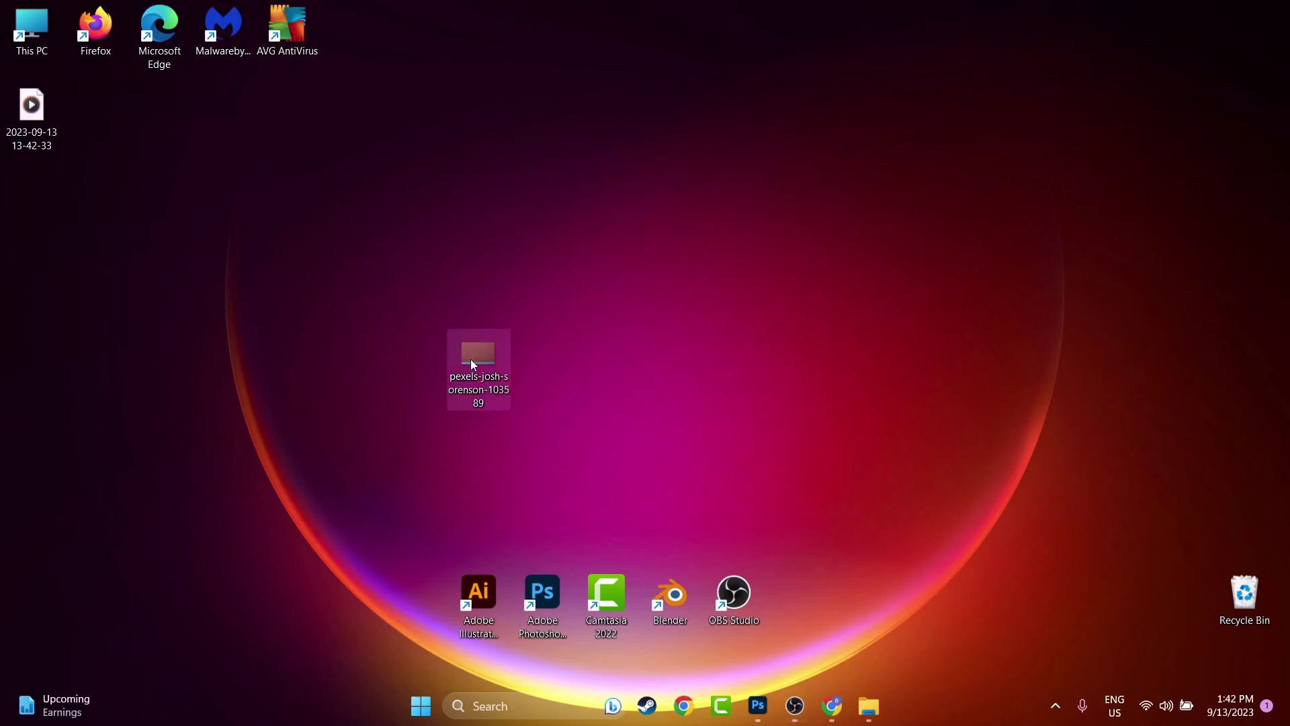
pyautogui.rightClick(473, 365)
pyautogui.moveTo(531, 357)
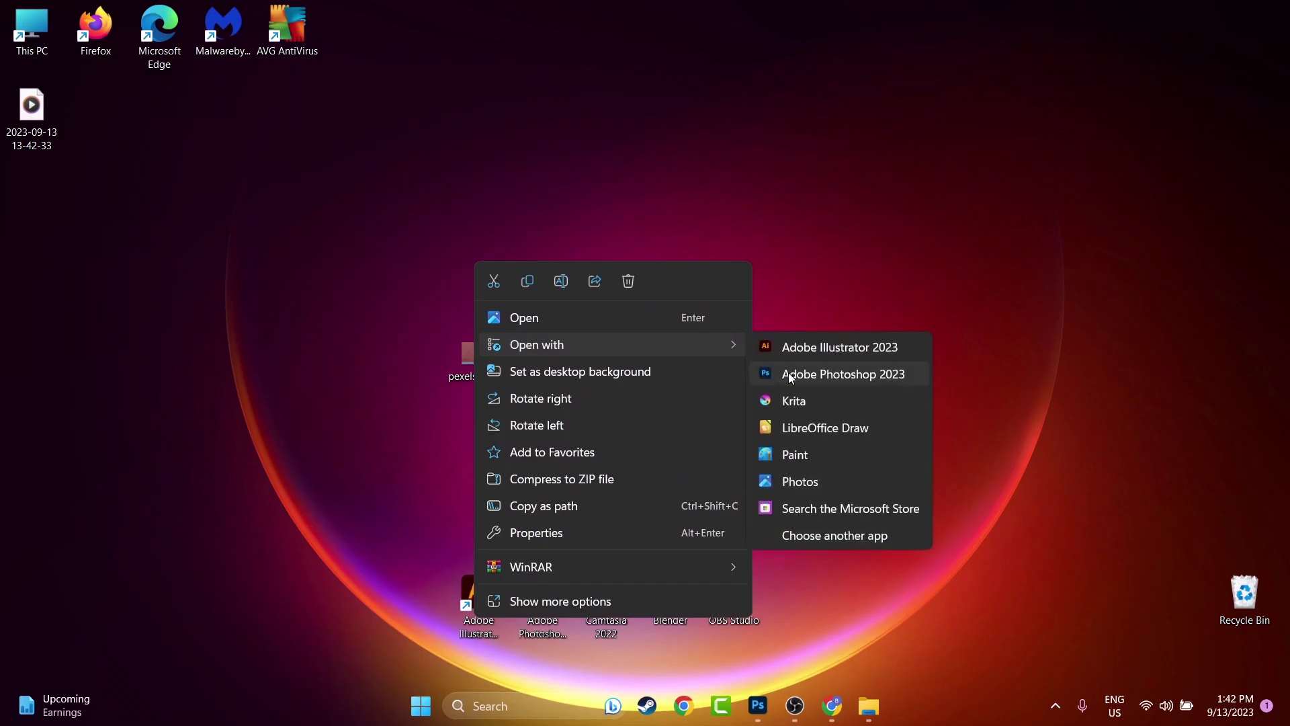
pyautogui.press('Escape')
pyautogui.doubleClick(479, 360)
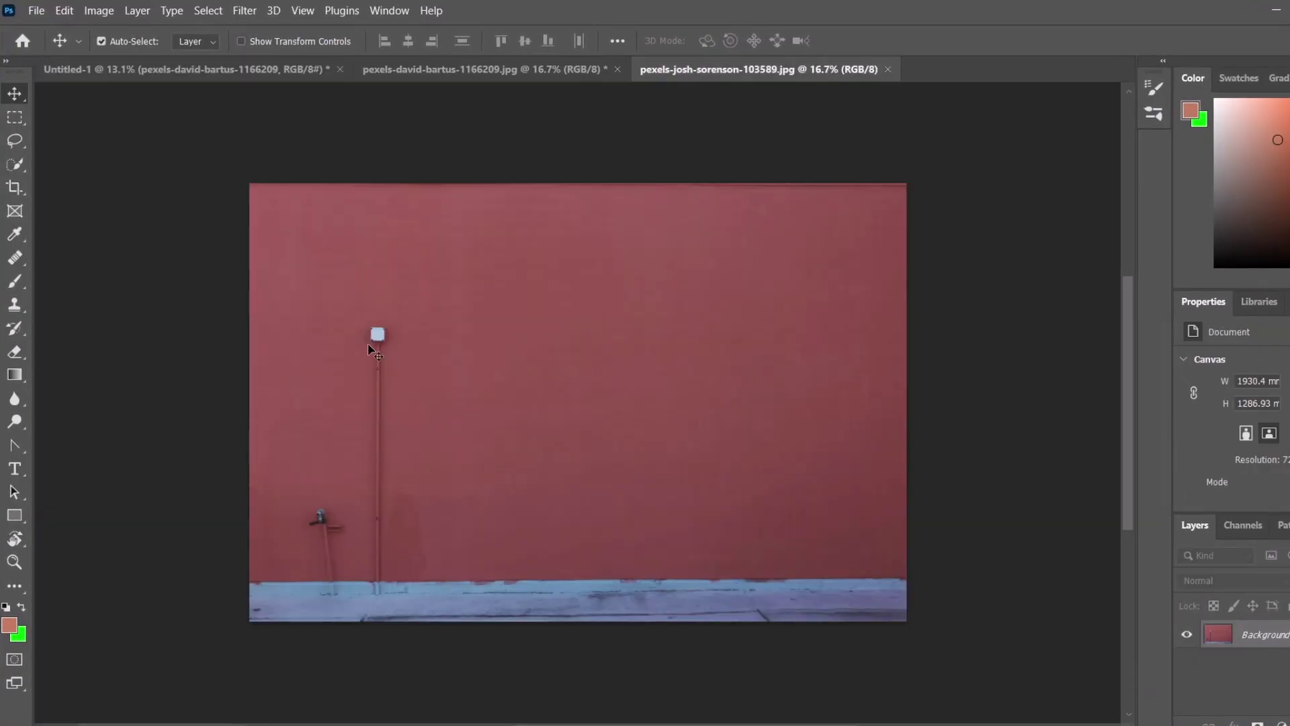
# Paint a thin orange test scribble on the wall right of the pipe with the Brush.
pyautogui.scroll(5, 369, 354)
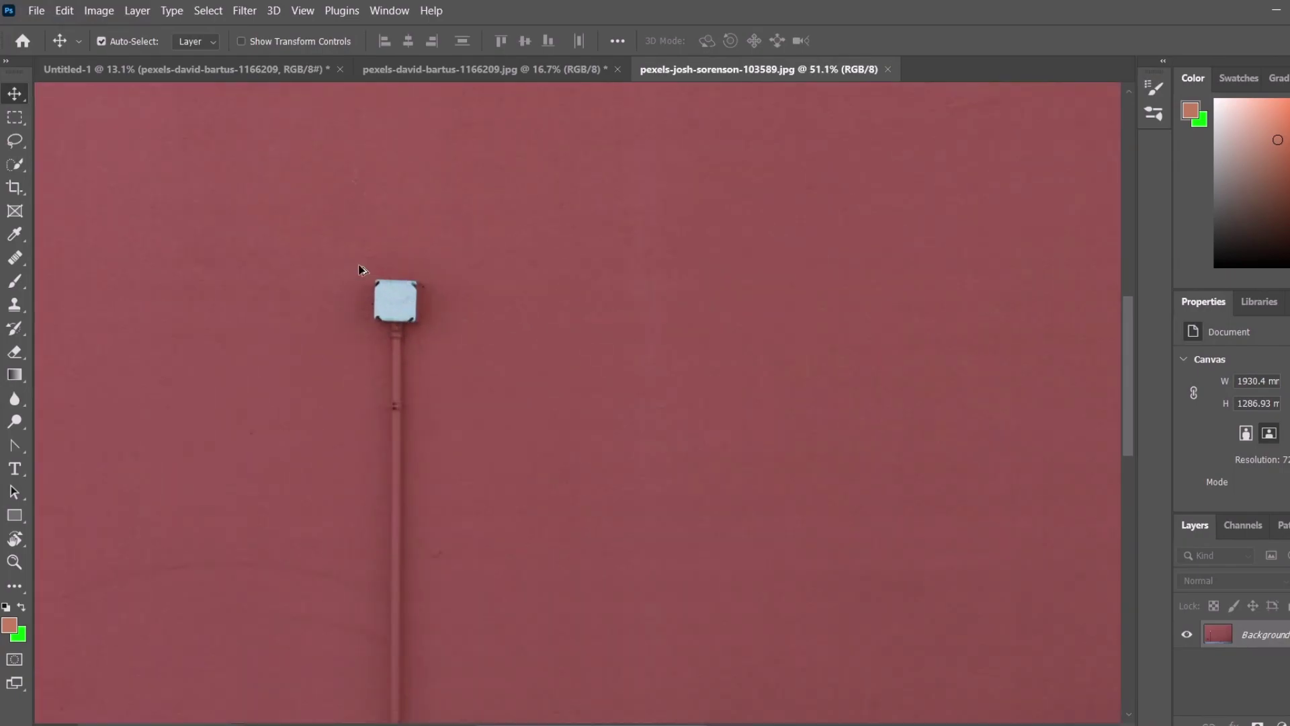
pyautogui.scroll(6, 425, 349)
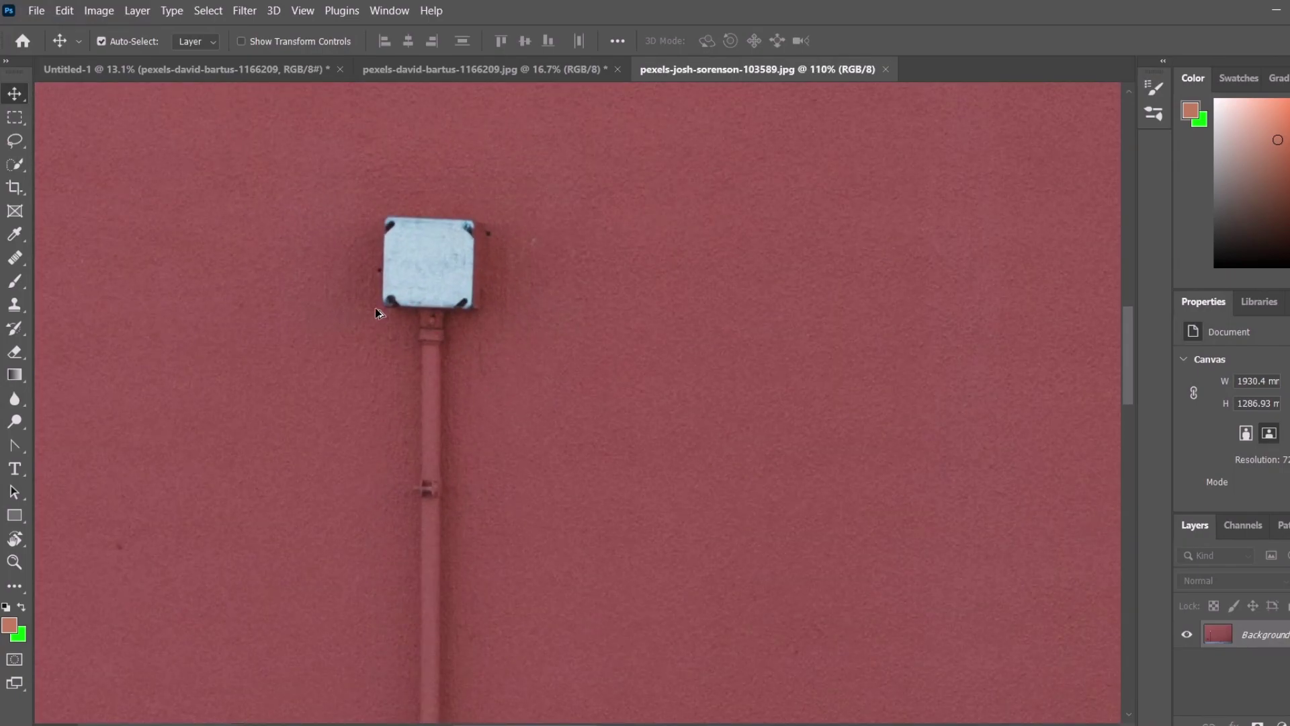
pyautogui.scroll(-2, 367, 323)
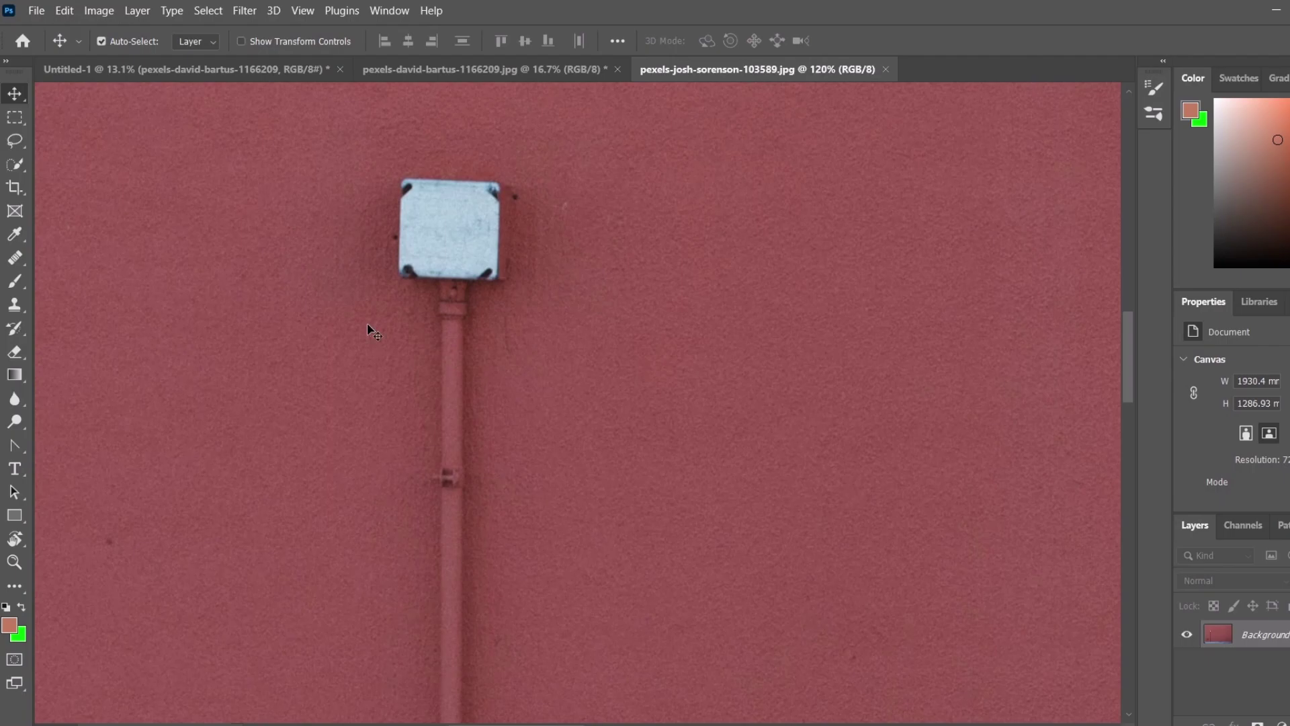
pyautogui.scroll(-5, 367, 324)
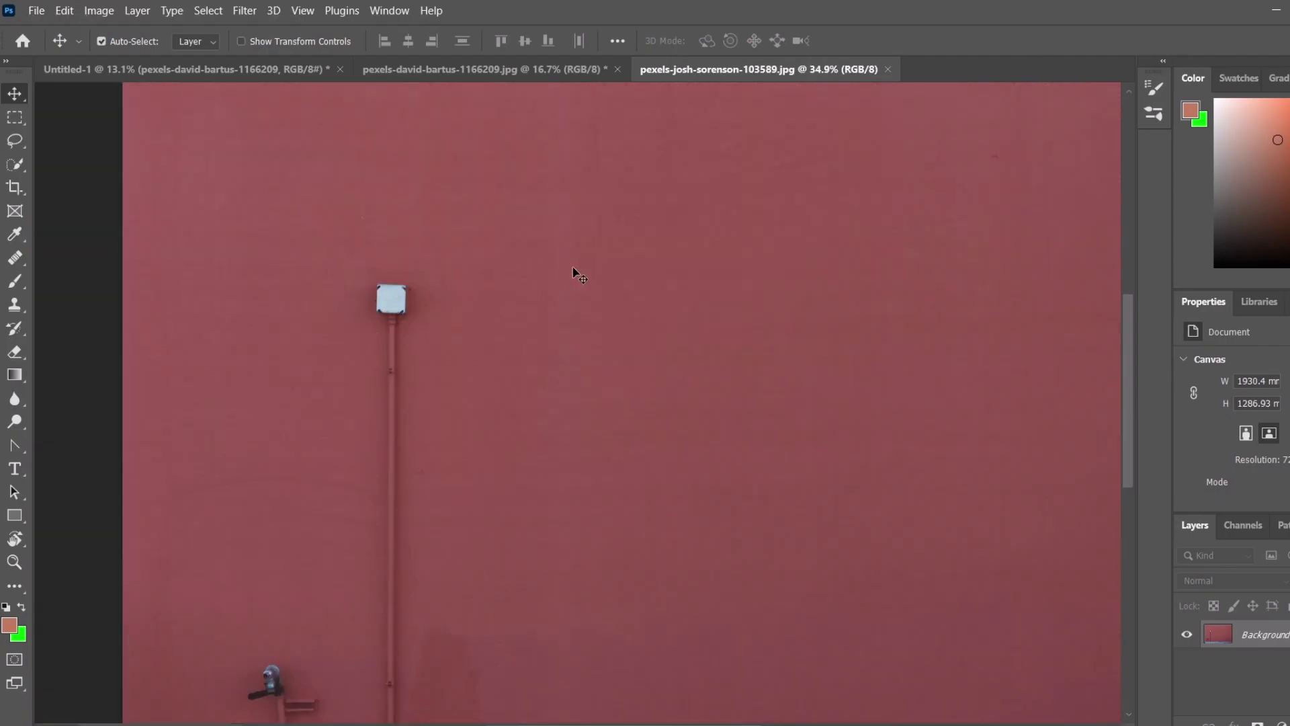
pyautogui.press('b')
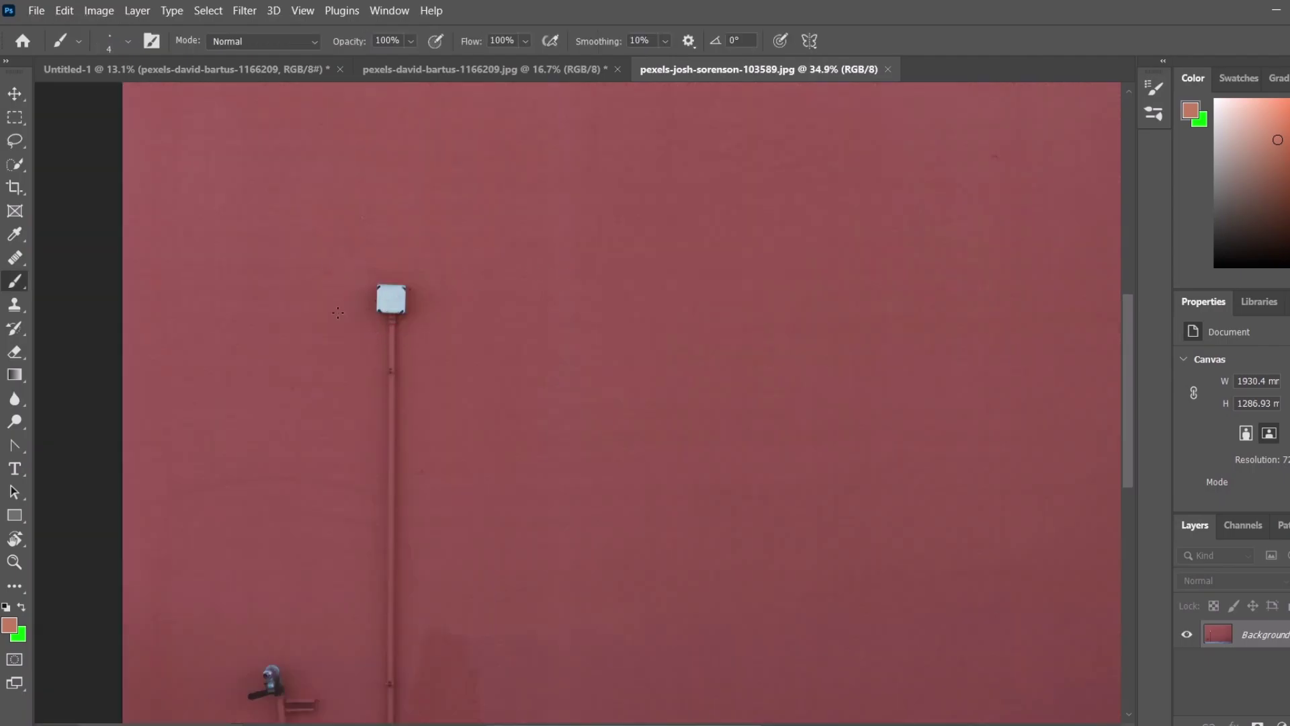
pyautogui.moveTo(461, 330); pyautogui.dragTo(463, 352)
# Try the Healing Brush on the wall and dismiss the missing source-point warning.
pyautogui.press('j')
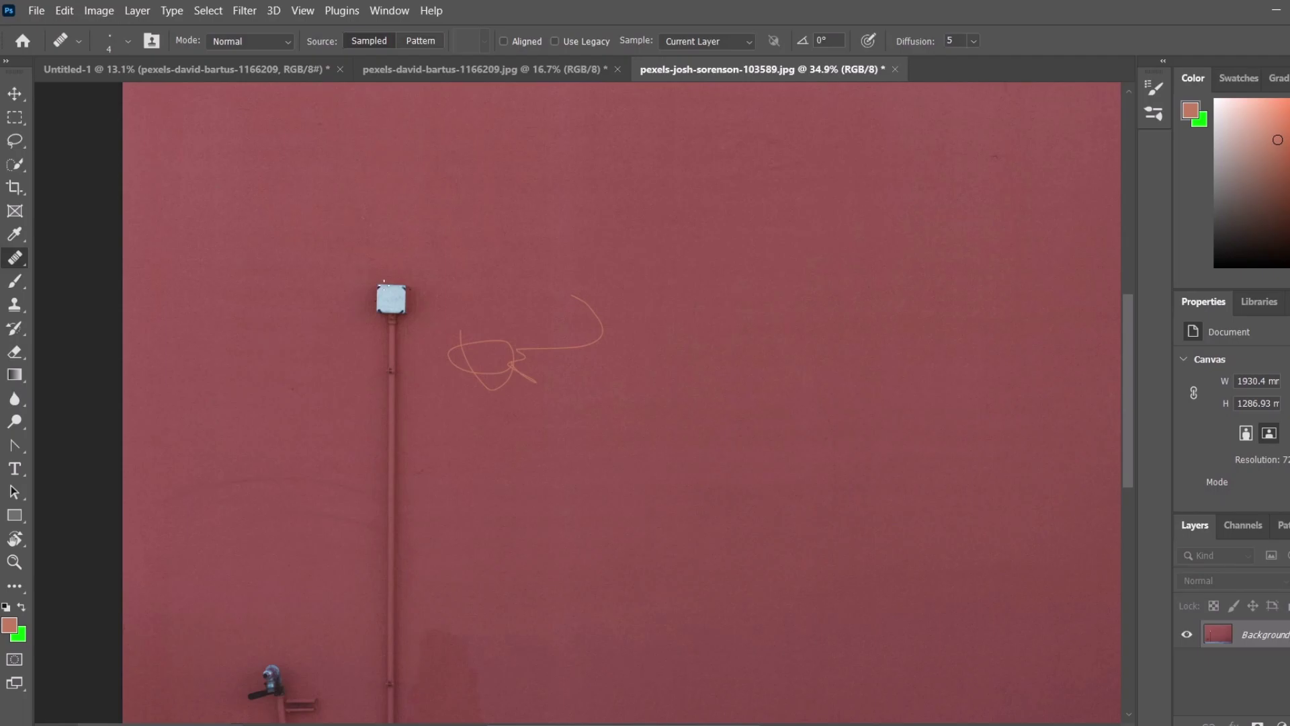
pyautogui.click(384, 281)
pyautogui.press('j')
pyautogui.click(705, 296)
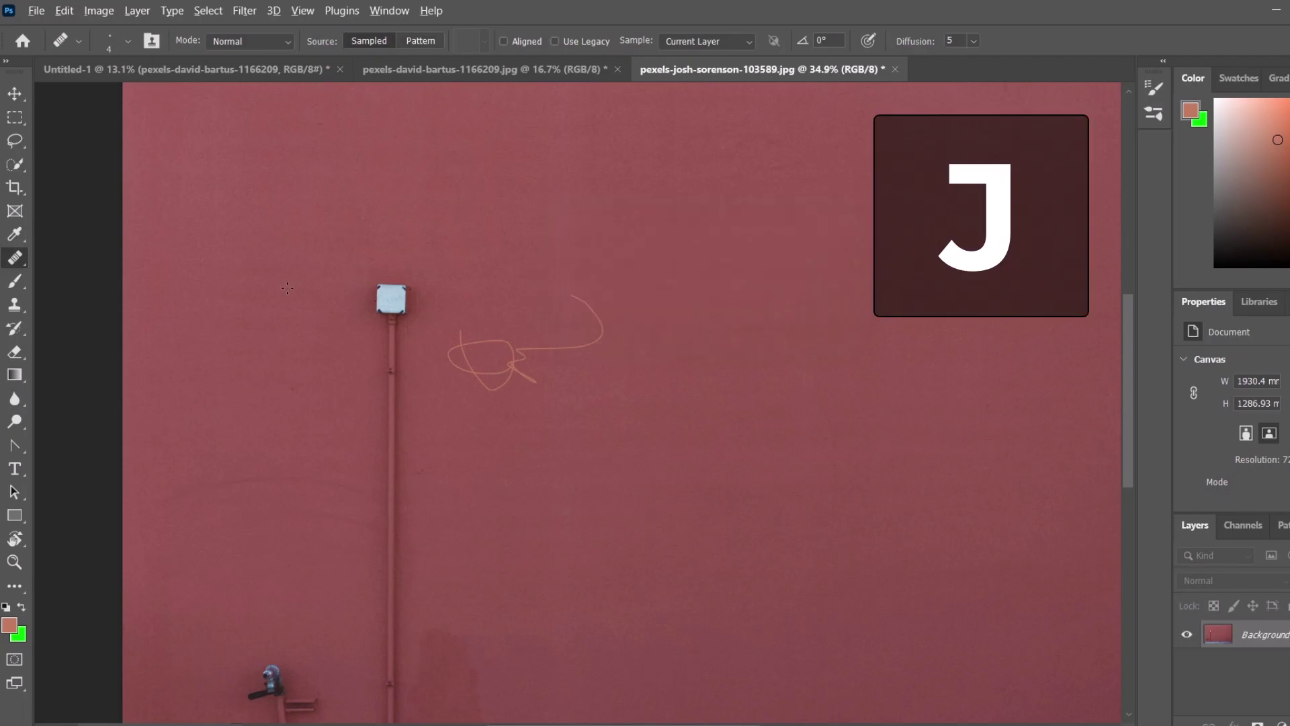
pyautogui.scroll(3, 238, 289)
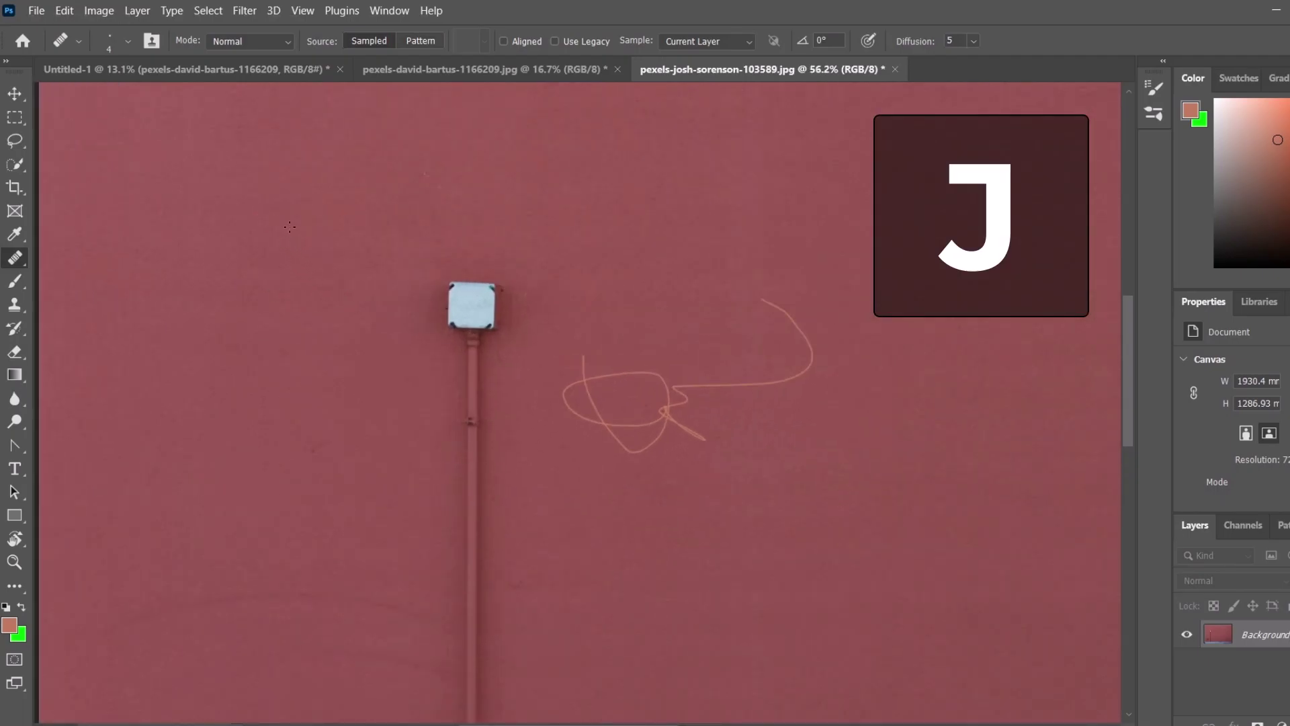
pyautogui.scroll(4, 408, 260)
# Convert the Background layer into a smart object.
pyautogui.press('b')
pyautogui.rightClick(1263, 634)
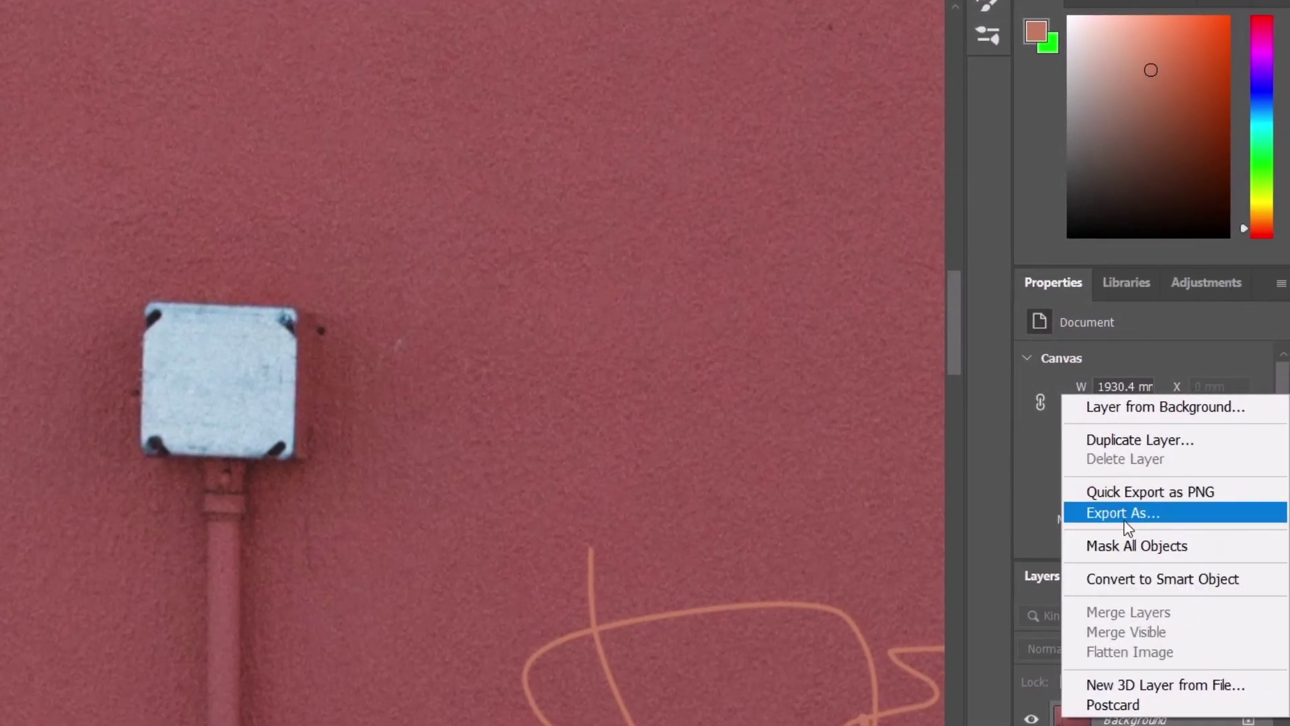
pyautogui.click(1127, 579)
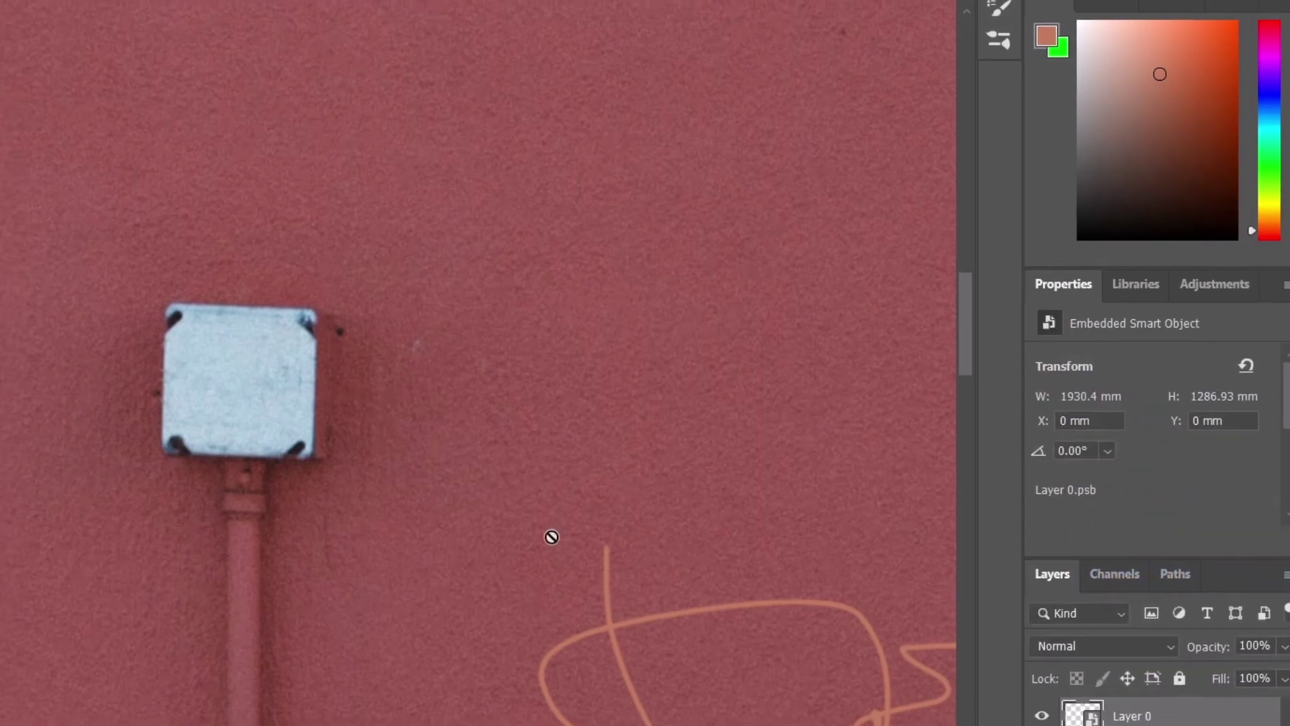
# Rasterize the smart object when prompted and heal a strip along the box's left edge.
pyautogui.click(249, 408)
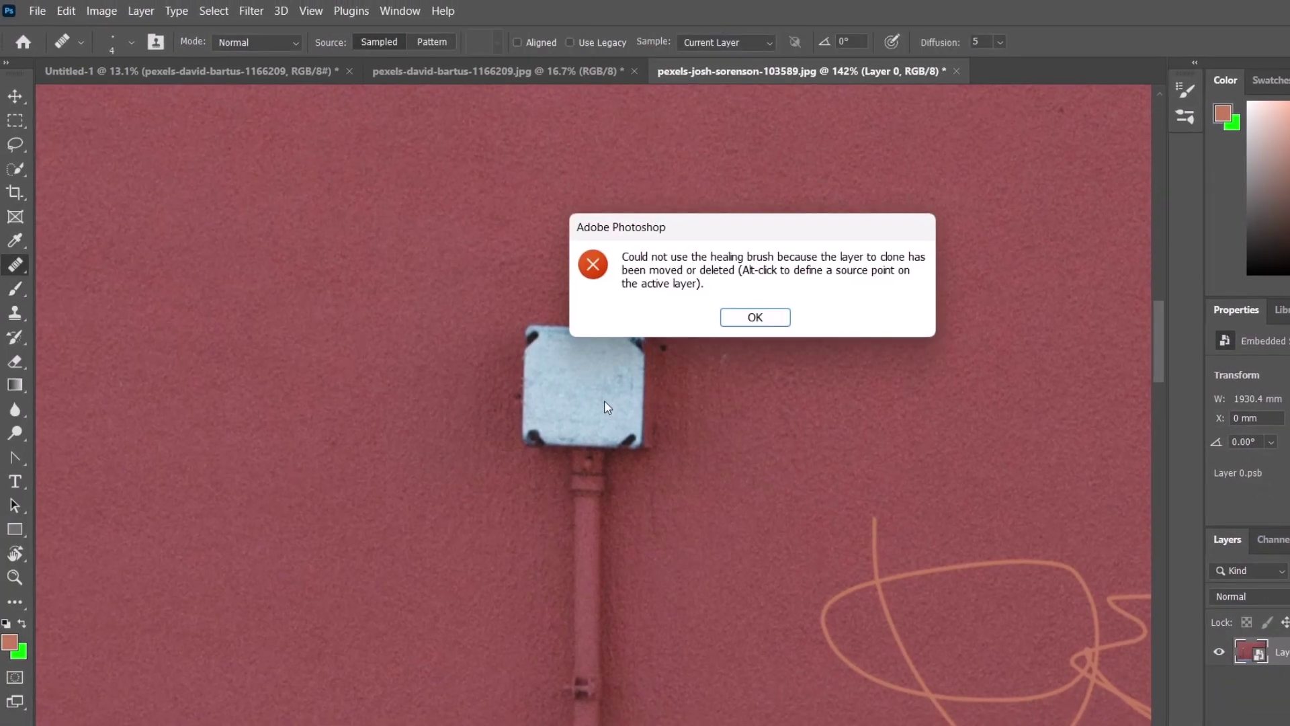
pyautogui.press('Return')
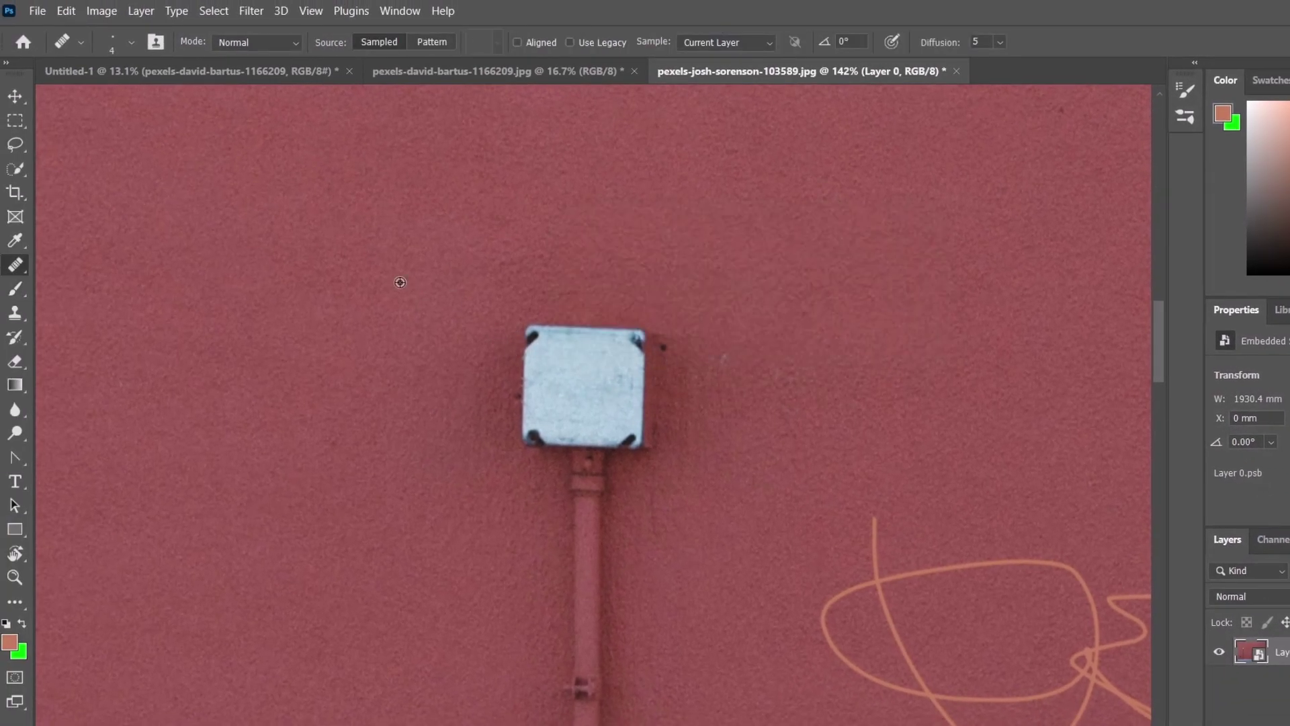
pyautogui.click(534, 341)
pyautogui.click(671, 303)
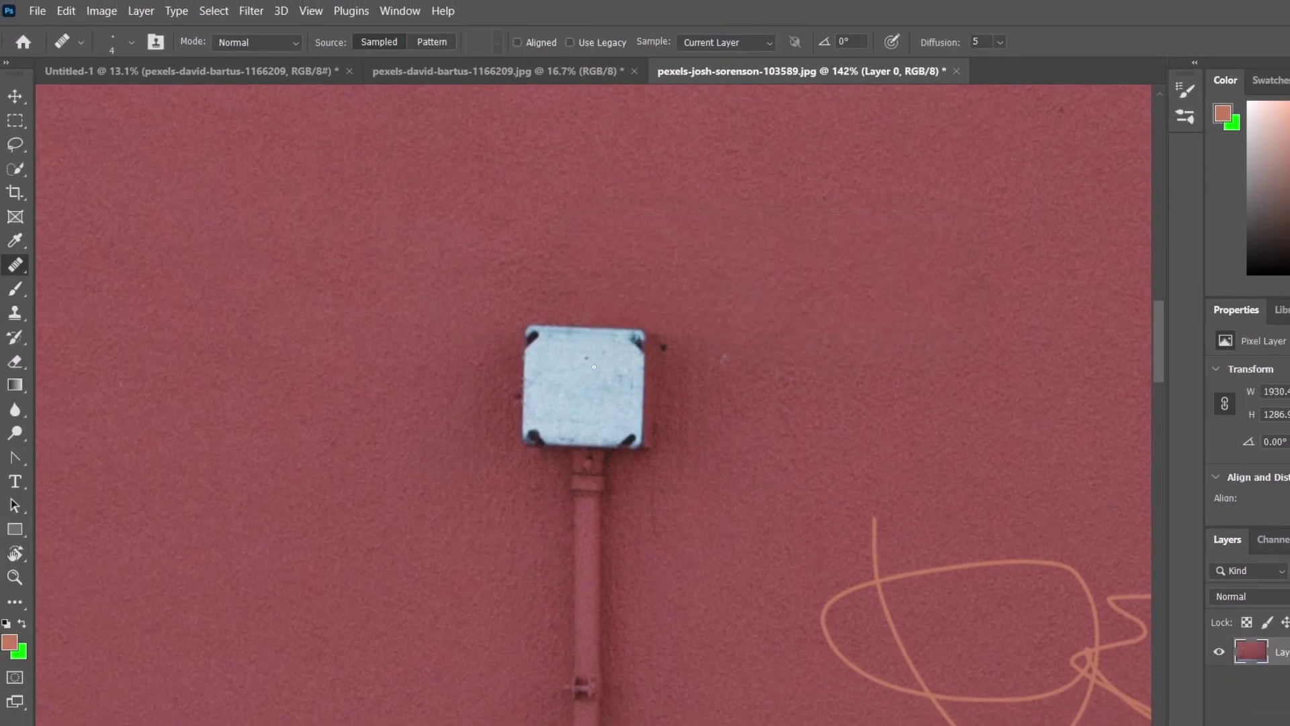
pyautogui.scroll(5, 514, 385)
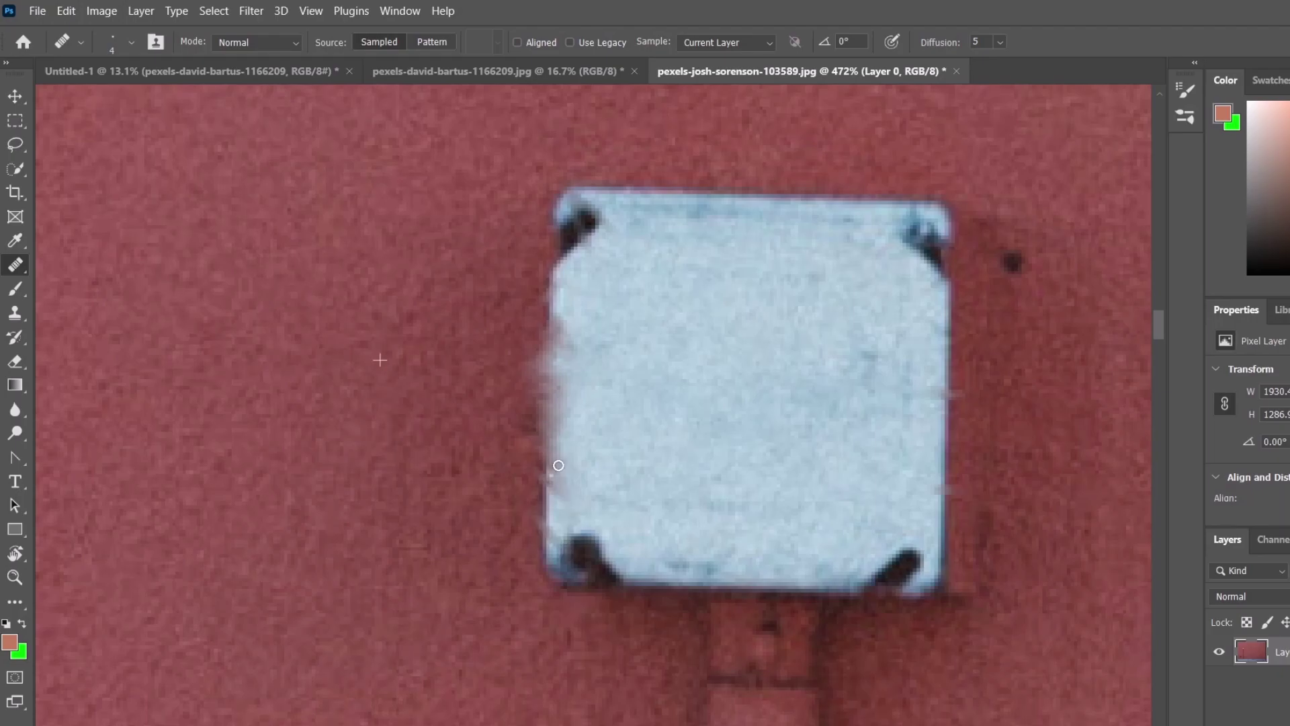
pyautogui.moveTo(543, 484); pyautogui.dragTo(548, 471)
# Select the Brush tool and bring up its size and hardness settings.
pyautogui.press('b')
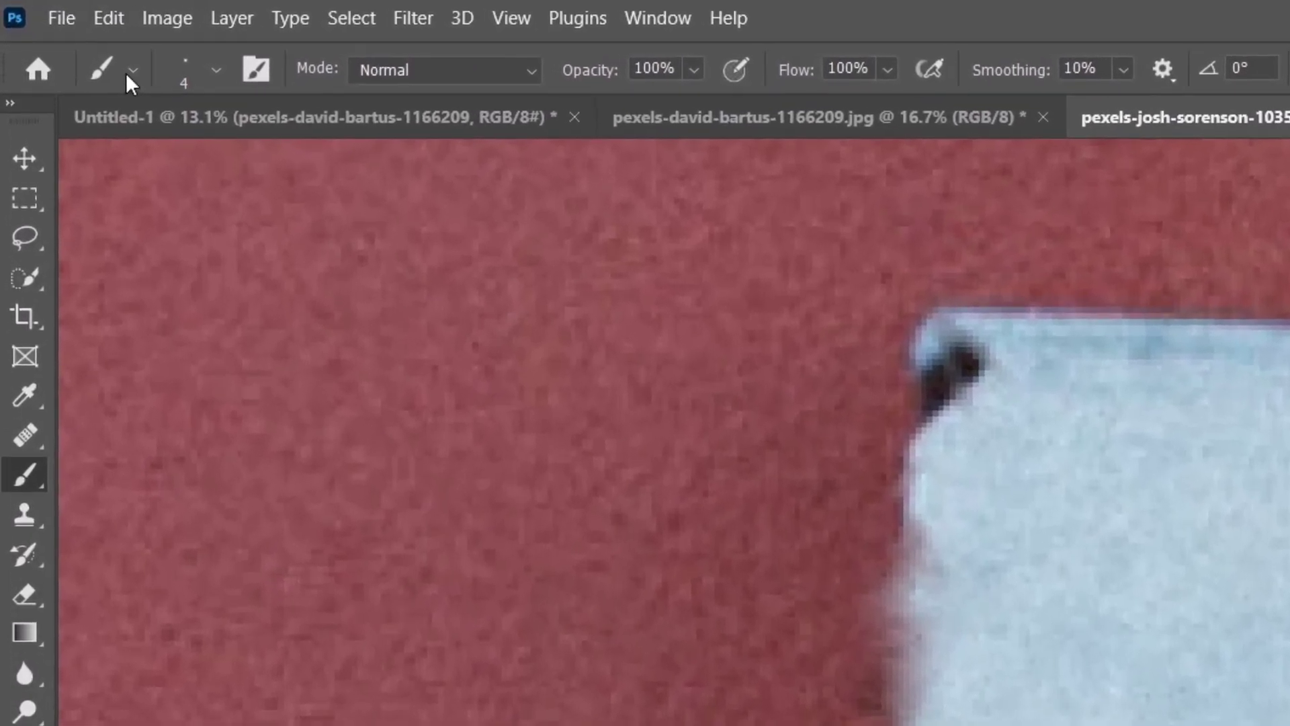
pyautogui.click(128, 71)
pyautogui.click(128, 72)
pyautogui.click(212, 77)
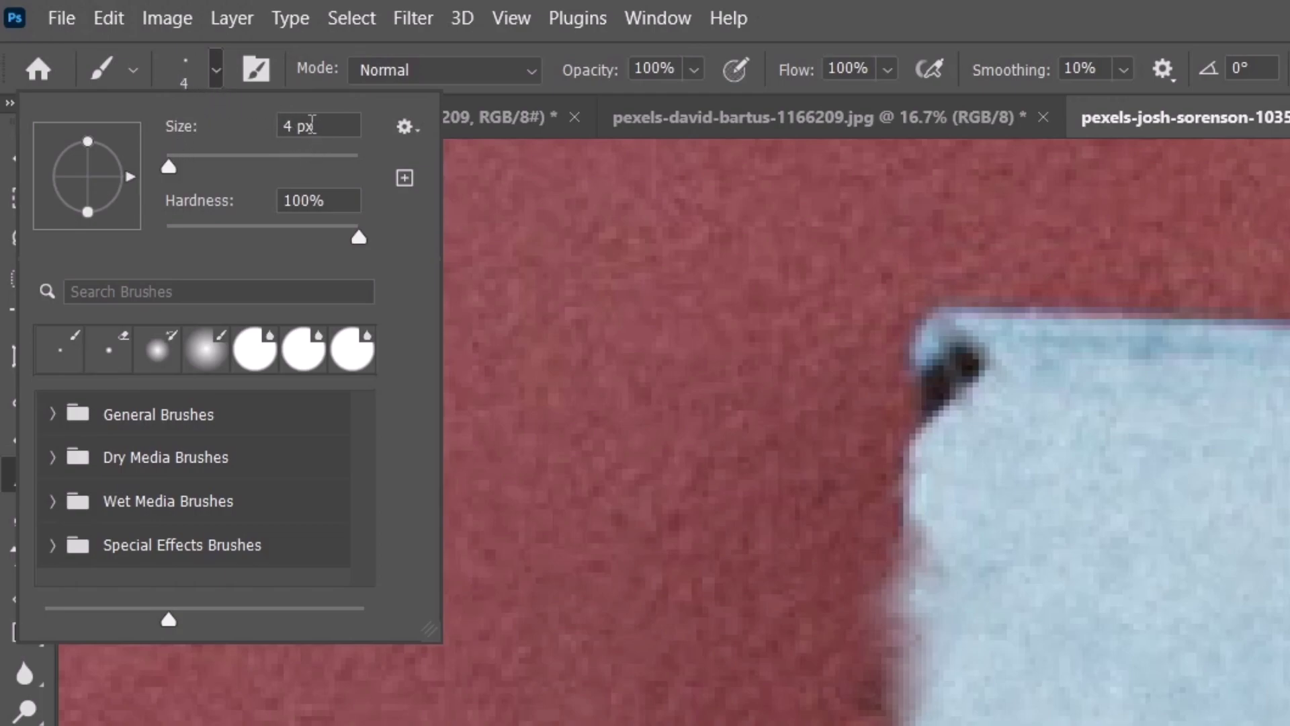
# Set the brush to 20 px and paint an orange dot and strokes beside the box's corner.
pyautogui.write('20')
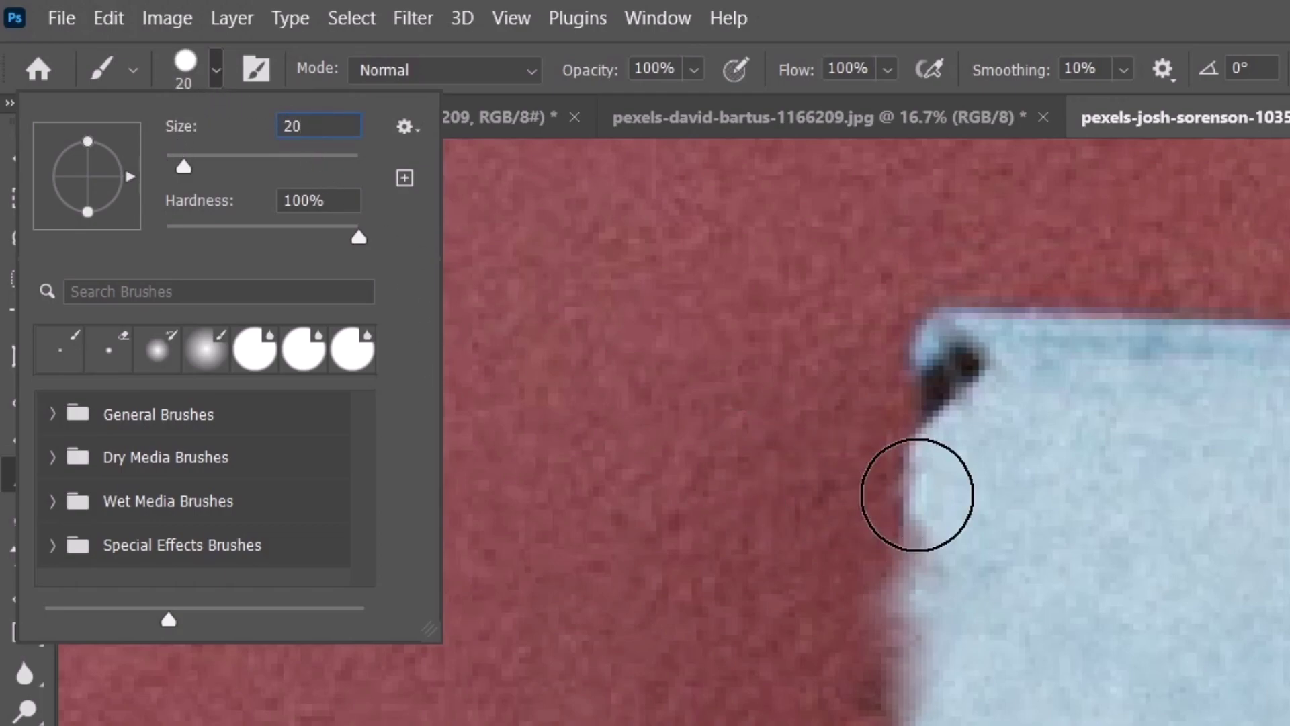
pyautogui.press('Return')
pyautogui.click(835, 401)
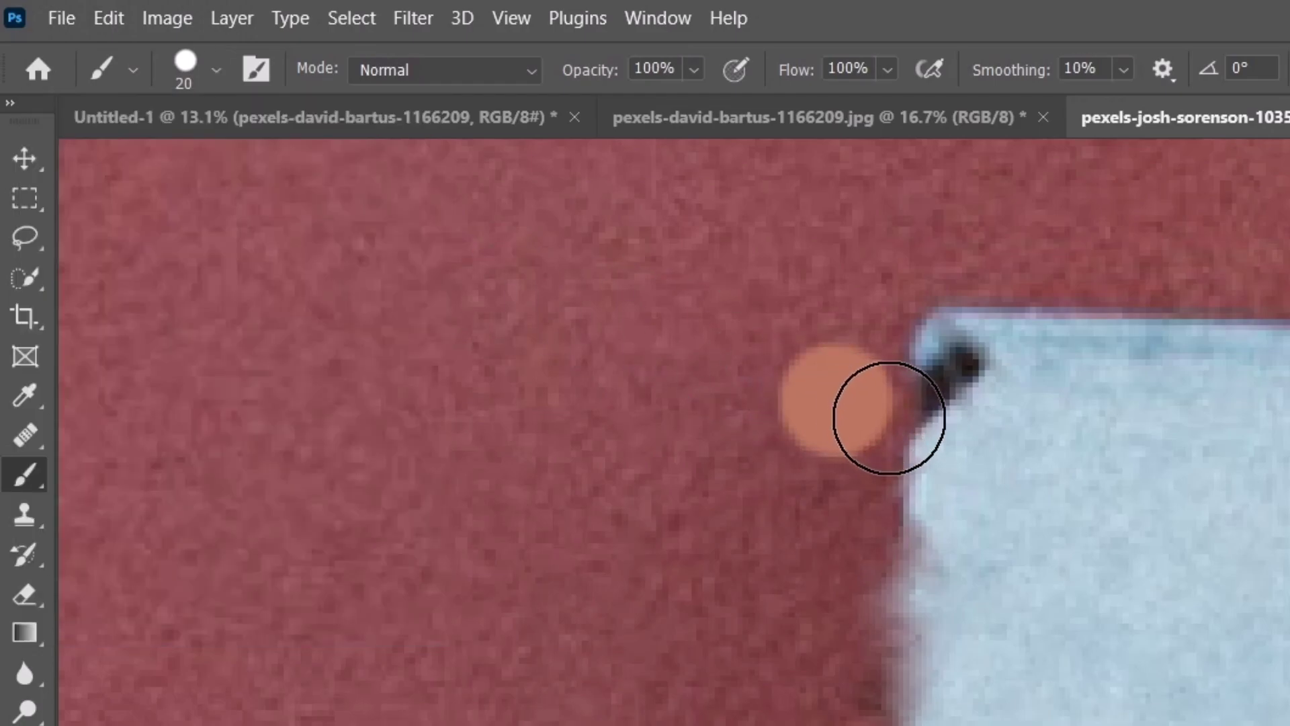
pyautogui.press('j')
pyautogui.press('b')
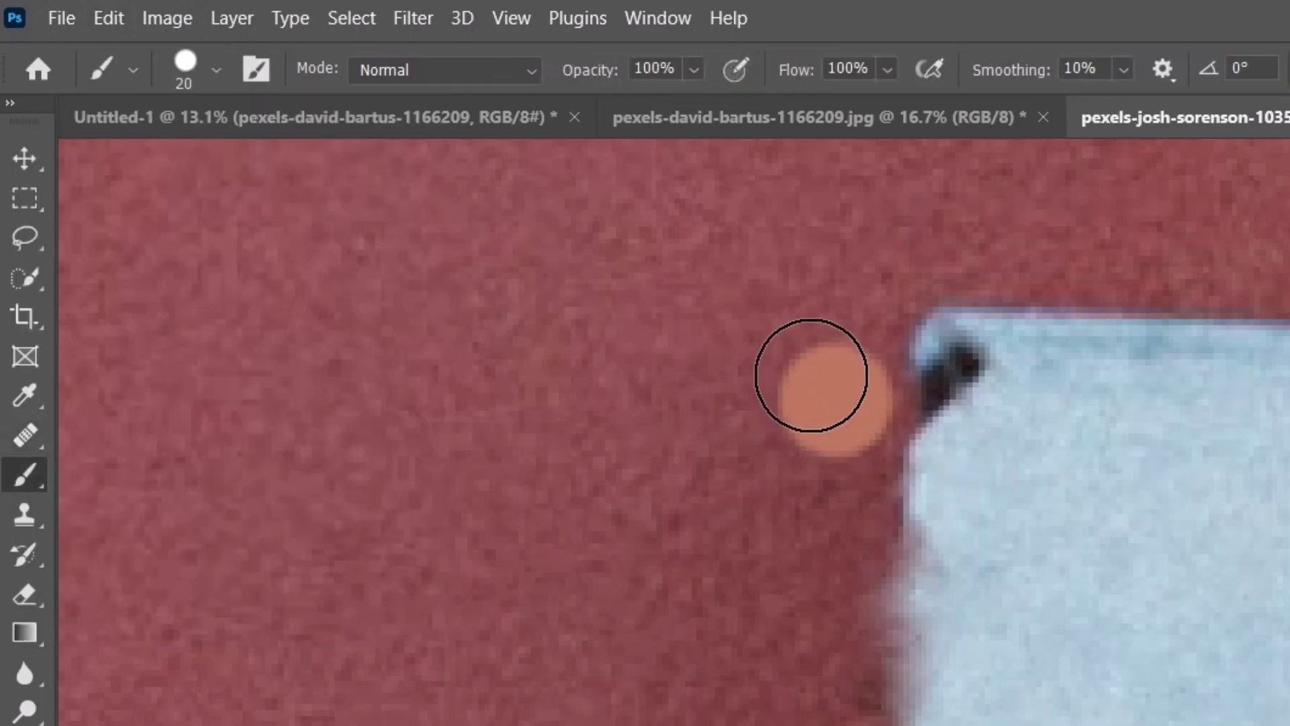
pyautogui.moveTo(806, 374); pyautogui.dragTo(792, 665)
pyautogui.moveTo(853, 546)
pyautogui.mouseDown()
pyautogui.moveTo(743, 470)
pyautogui.moveTo(820, 723)
pyautogui.moveTo(737, 603)
pyautogui.mouseUp()
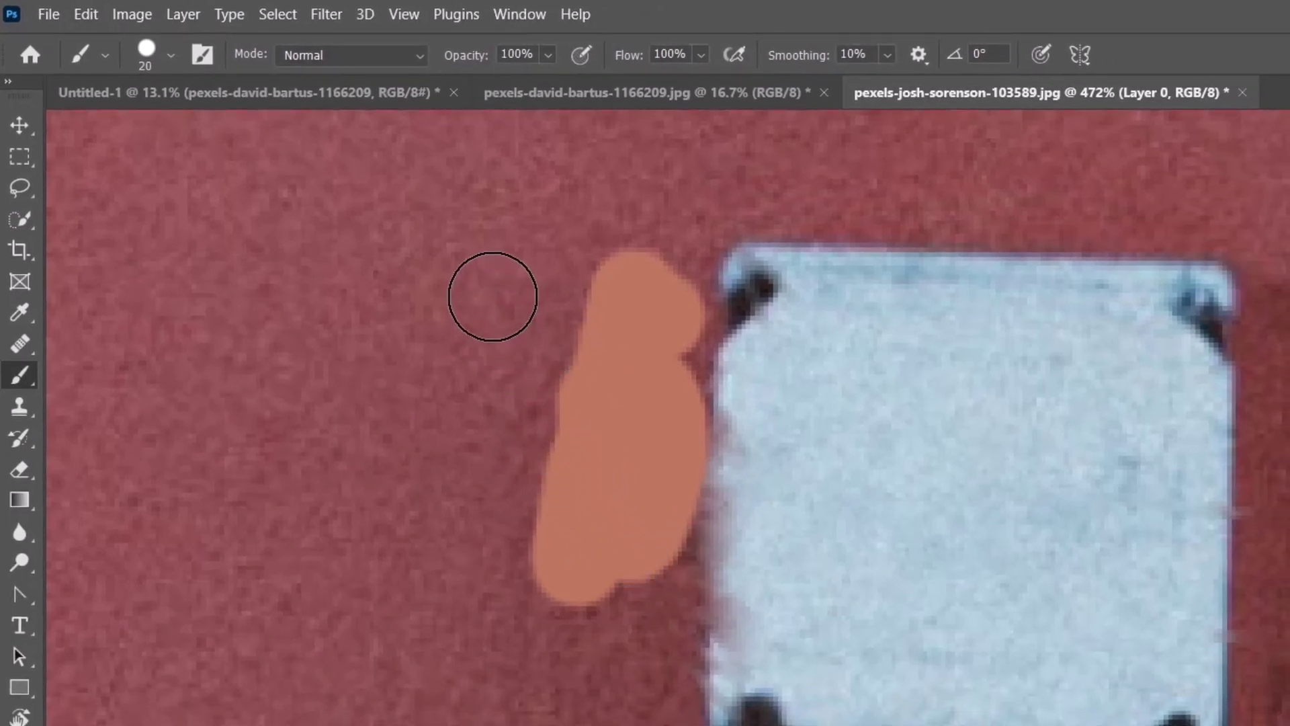
# Paint two more orange strokes left of the blob so it merges into one shape.
pyautogui.press('j')
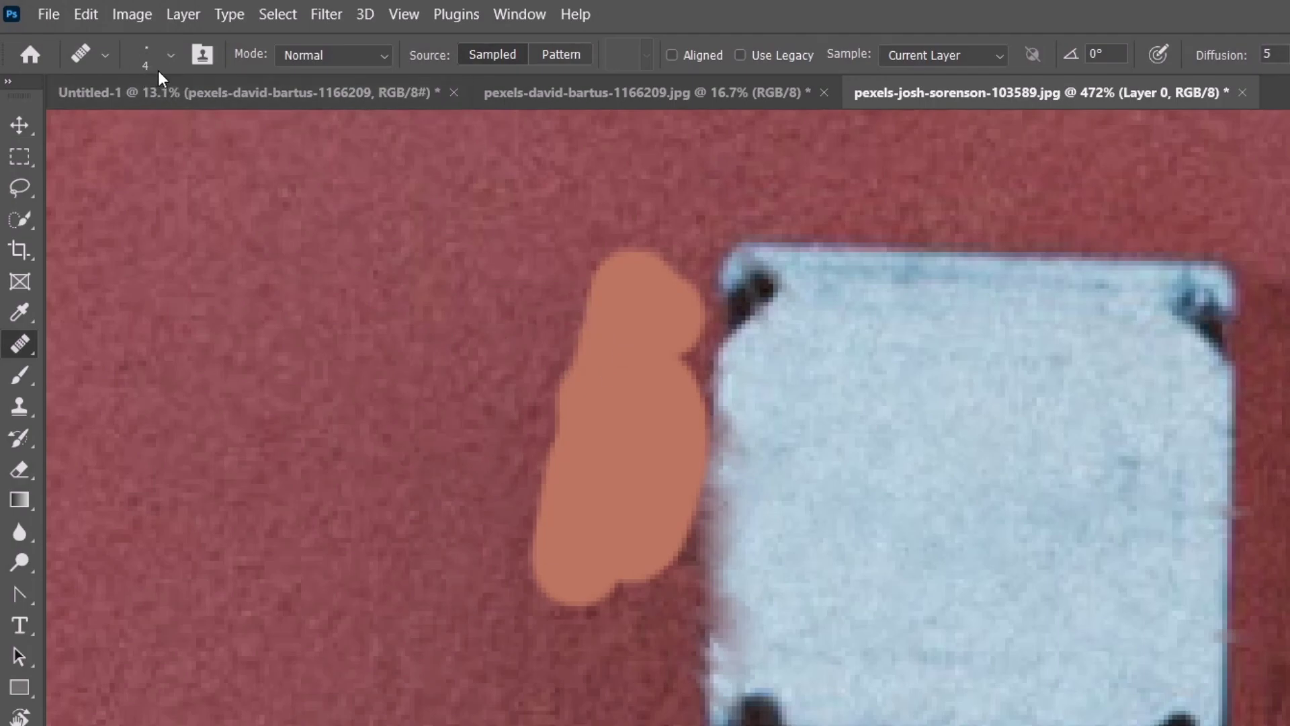
pyautogui.press('b')
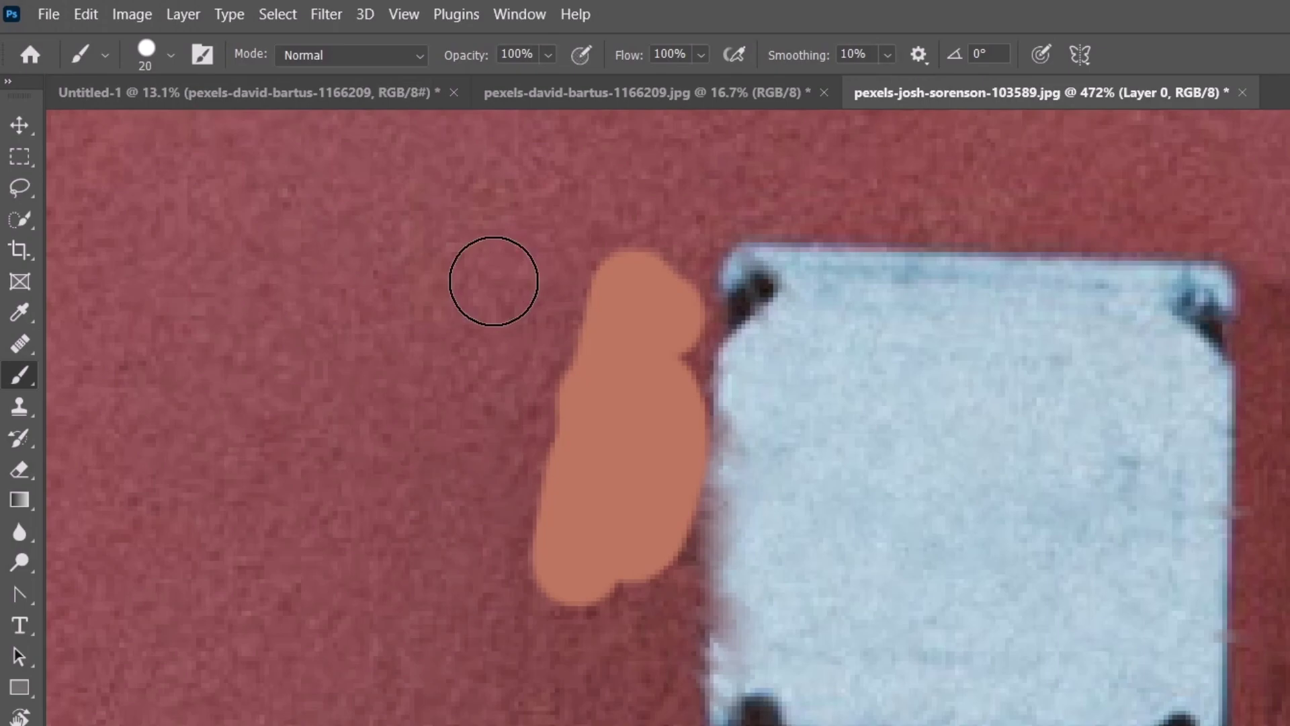
pyautogui.moveTo(493, 280); pyautogui.dragTo(514, 396)
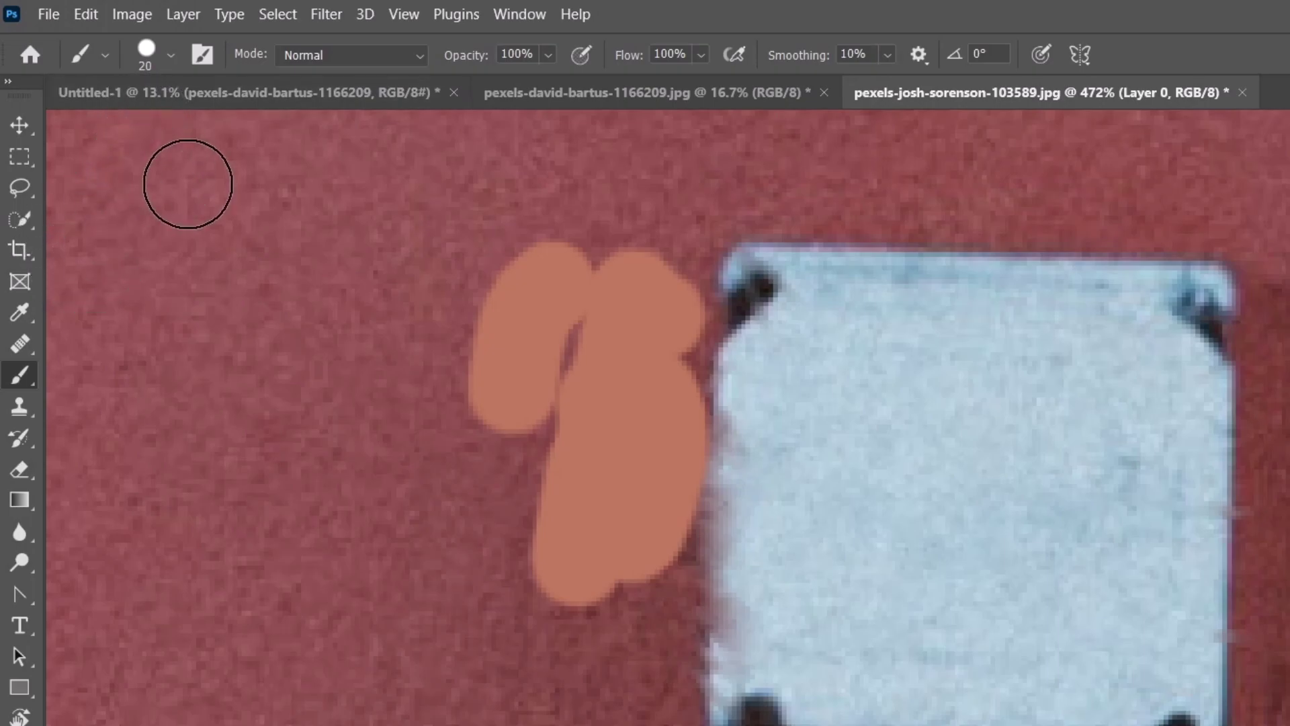
pyautogui.moveTo(532, 253)
pyautogui.mouseDown()
pyautogui.moveTo(561, 281)
pyautogui.moveTo(530, 511)
pyautogui.mouseUp()
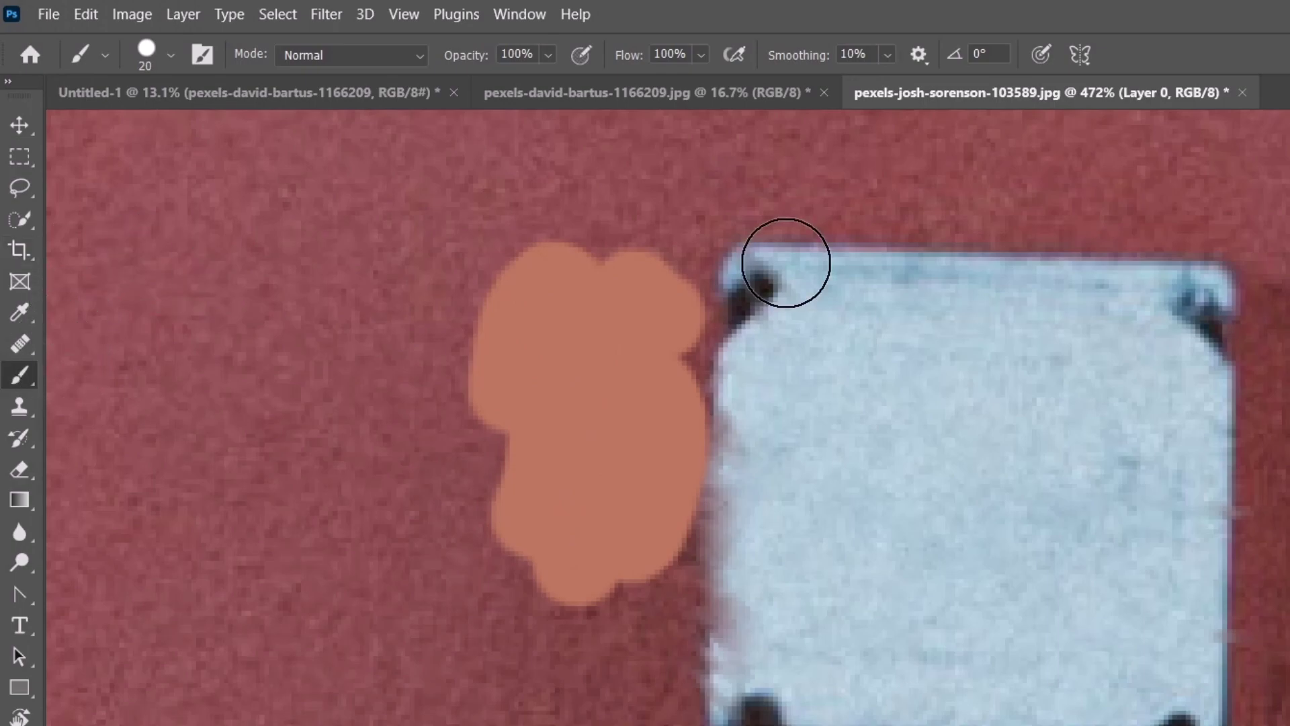
pyautogui.press('j')
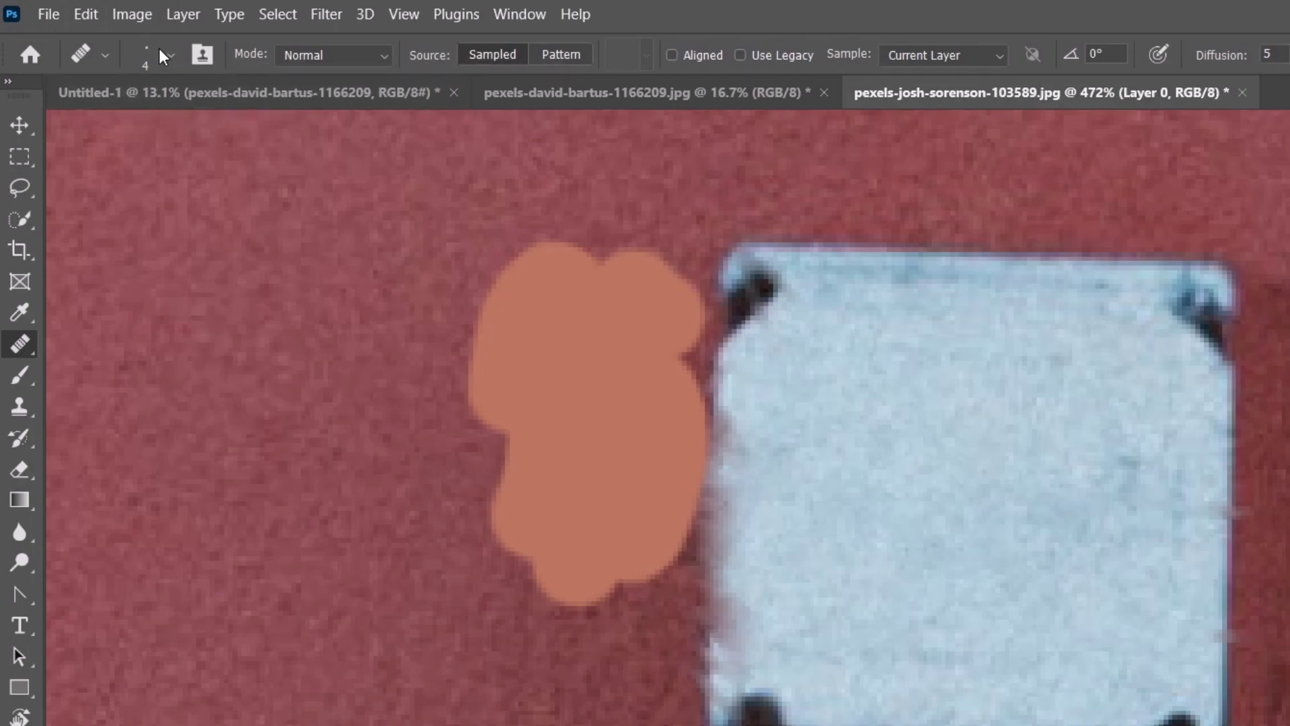
# Change the Healing Brush size and heal the left edge of the orange blob.
pyautogui.click(171, 57)
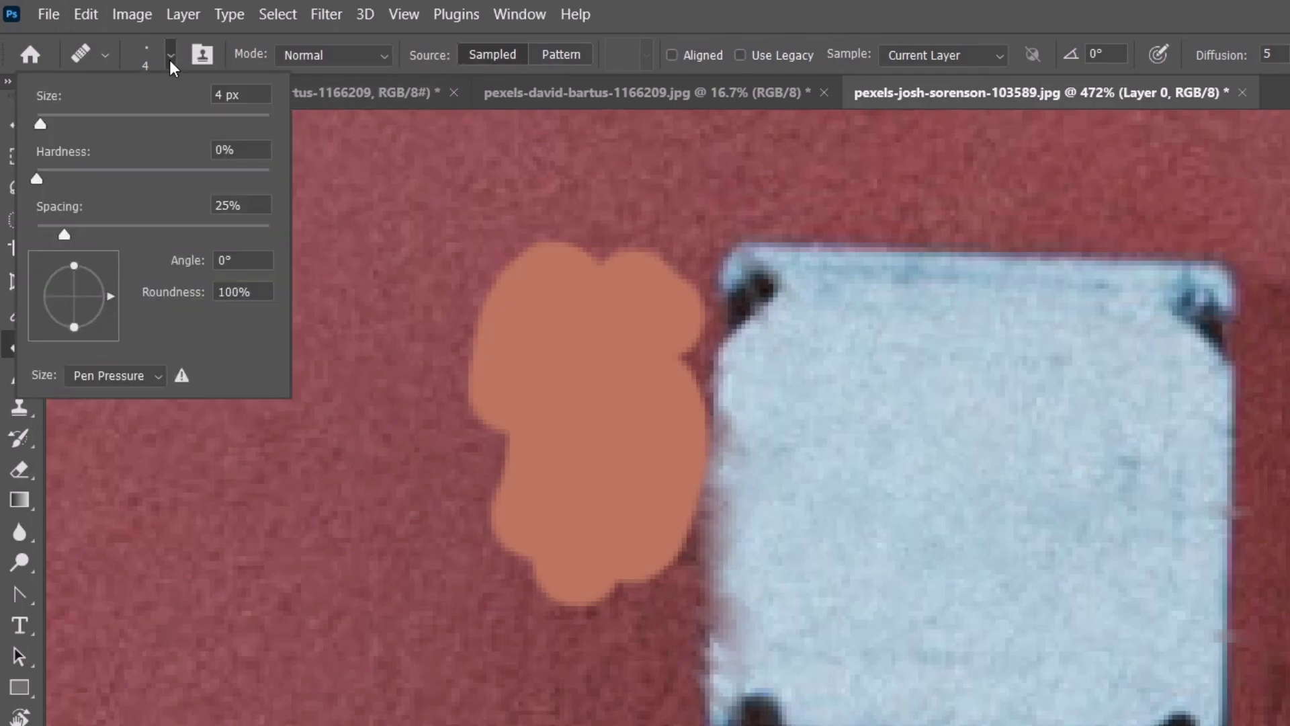
pyautogui.write('20')
pyautogui.press('Return')
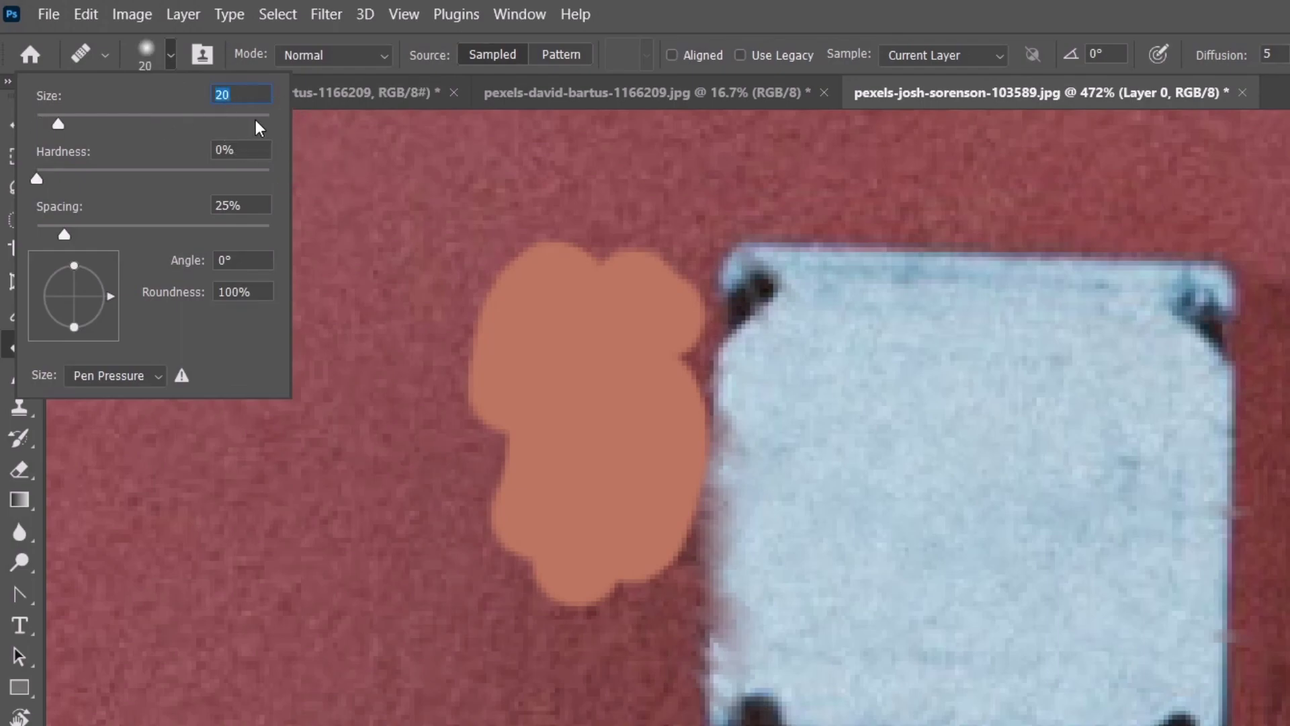
pyautogui.write('0')
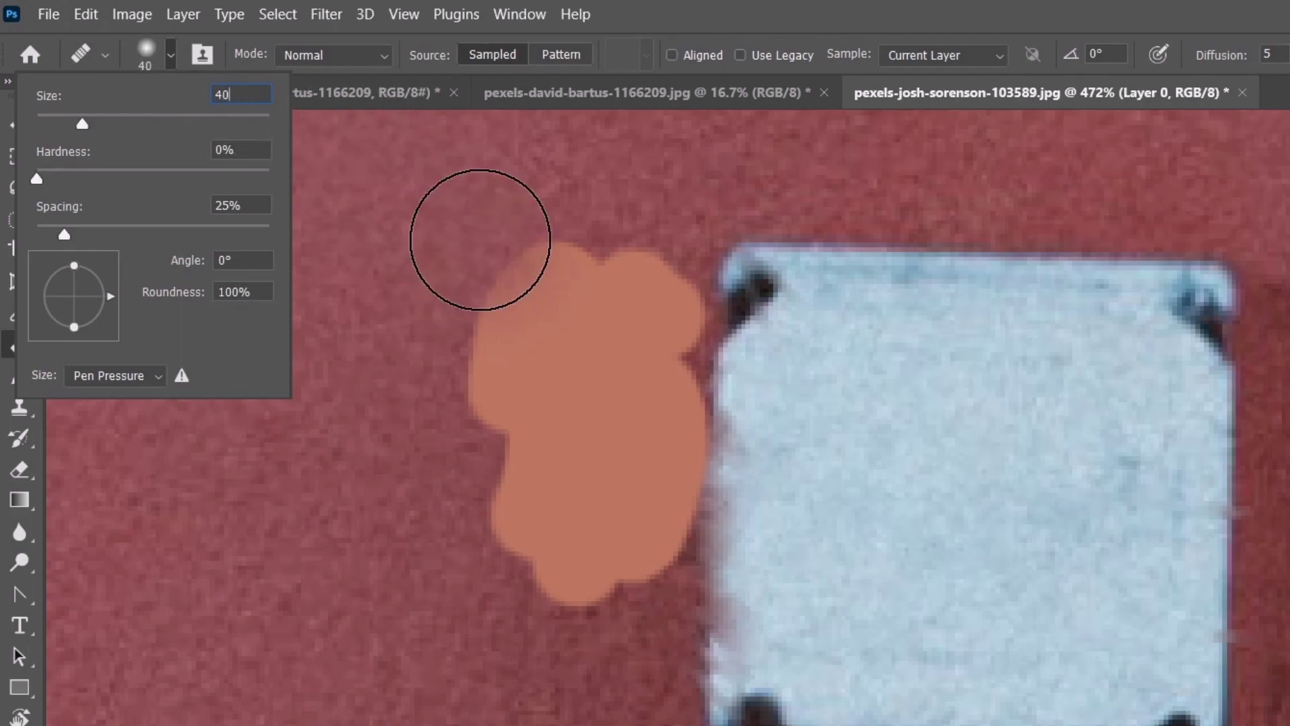
pyautogui.click(490, 332)
# Heal the box's top and corner screw into the red wall.
pyautogui.press('b')
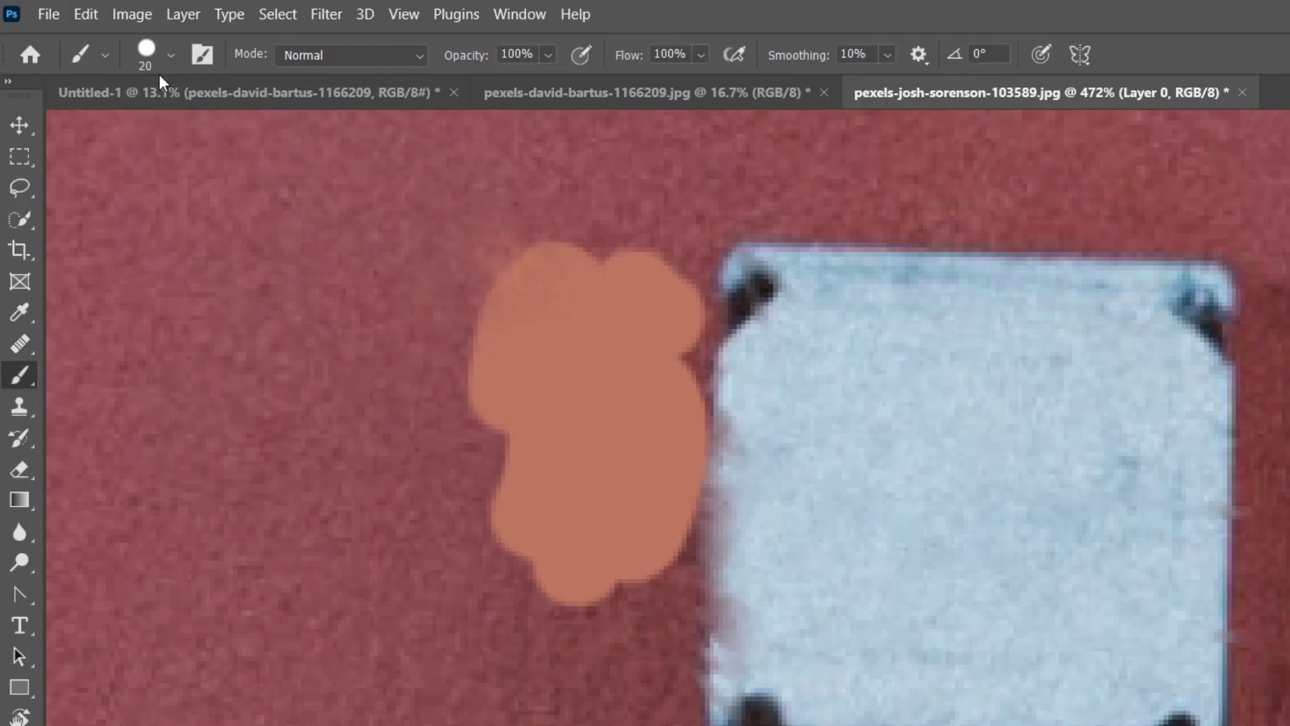
pyautogui.press('j')
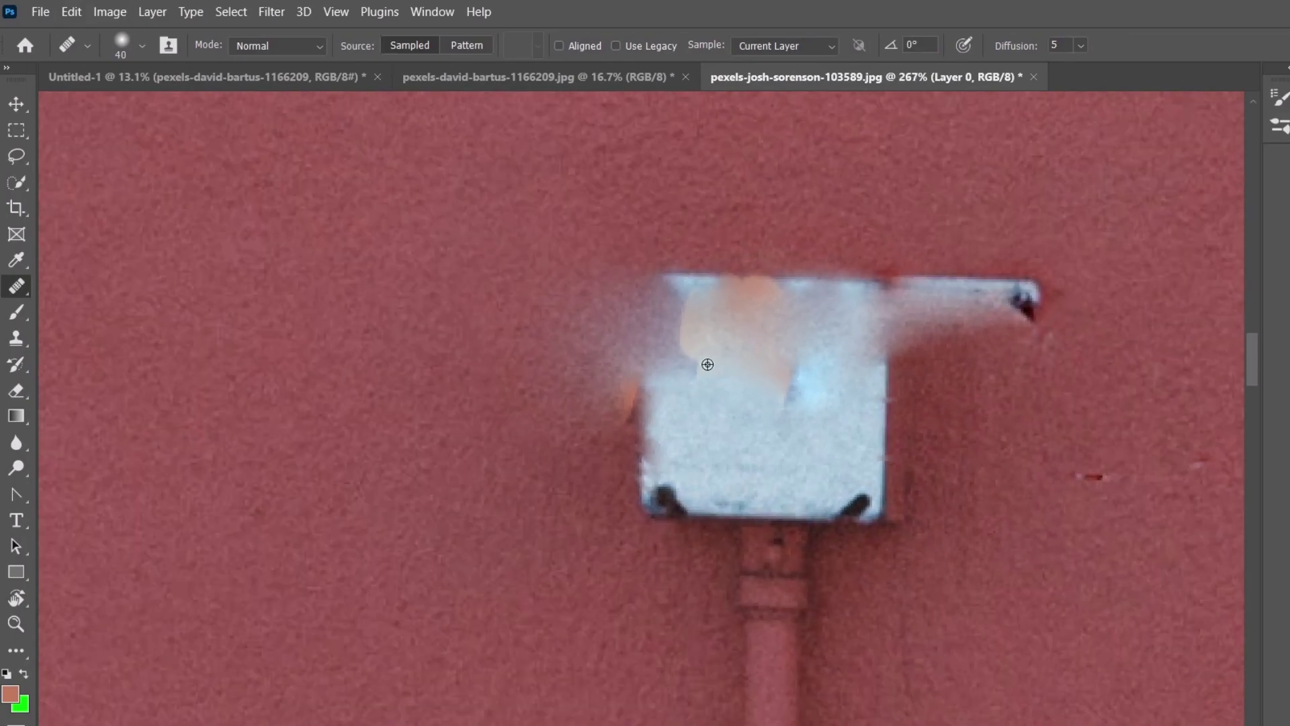
pyautogui.moveTo(665, 316)
pyautogui.mouseDown()
pyautogui.moveTo(726, 311)
pyautogui.moveTo(743, 475)
pyautogui.moveTo(728, 432)
pyautogui.moveTo(892, 440)
pyautogui.moveTo(1051, 412)
pyautogui.moveTo(922, 343)
pyautogui.moveTo(999, 294)
pyautogui.moveTo(852, 304)
pyautogui.moveTo(832, 343)
pyautogui.moveTo(809, 467)
pyautogui.moveTo(940, 450)
pyautogui.mouseUp()
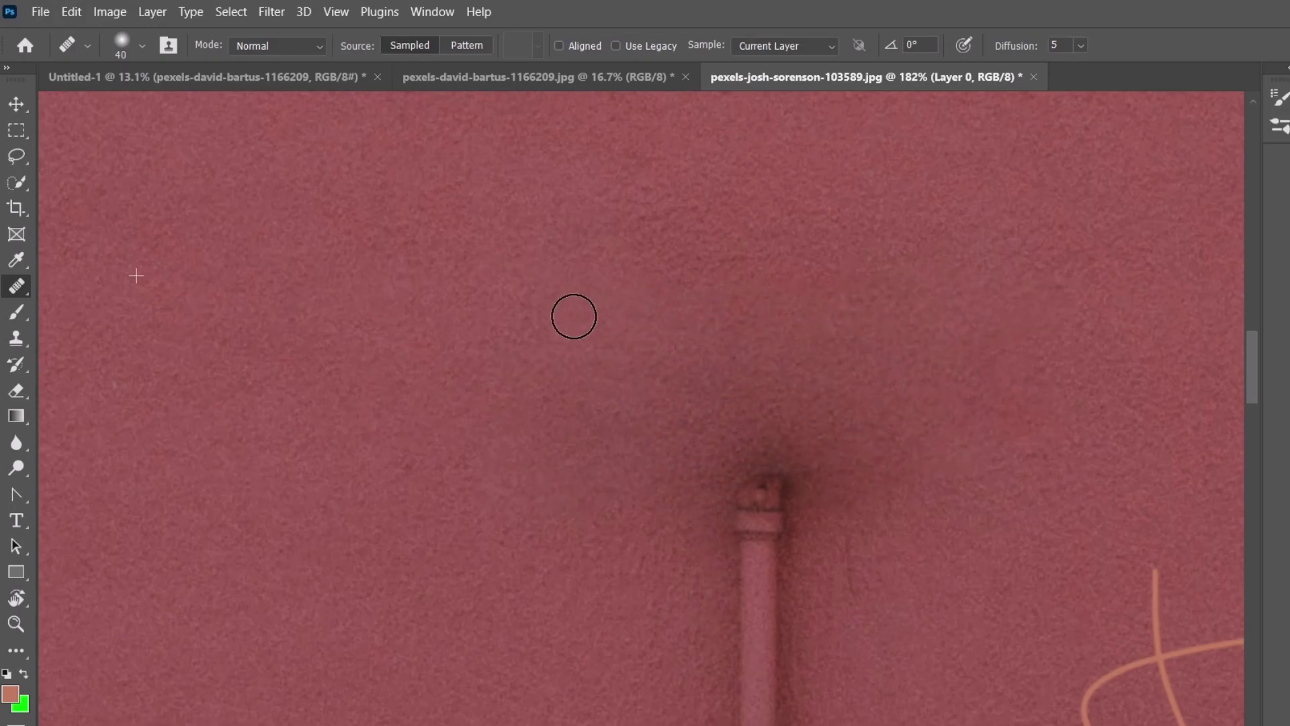
# Paint a thick looping test scribble on an empty stretch of wall right of the pipe.
pyautogui.press('b')
pyautogui.scroll(-6, 694, 389)
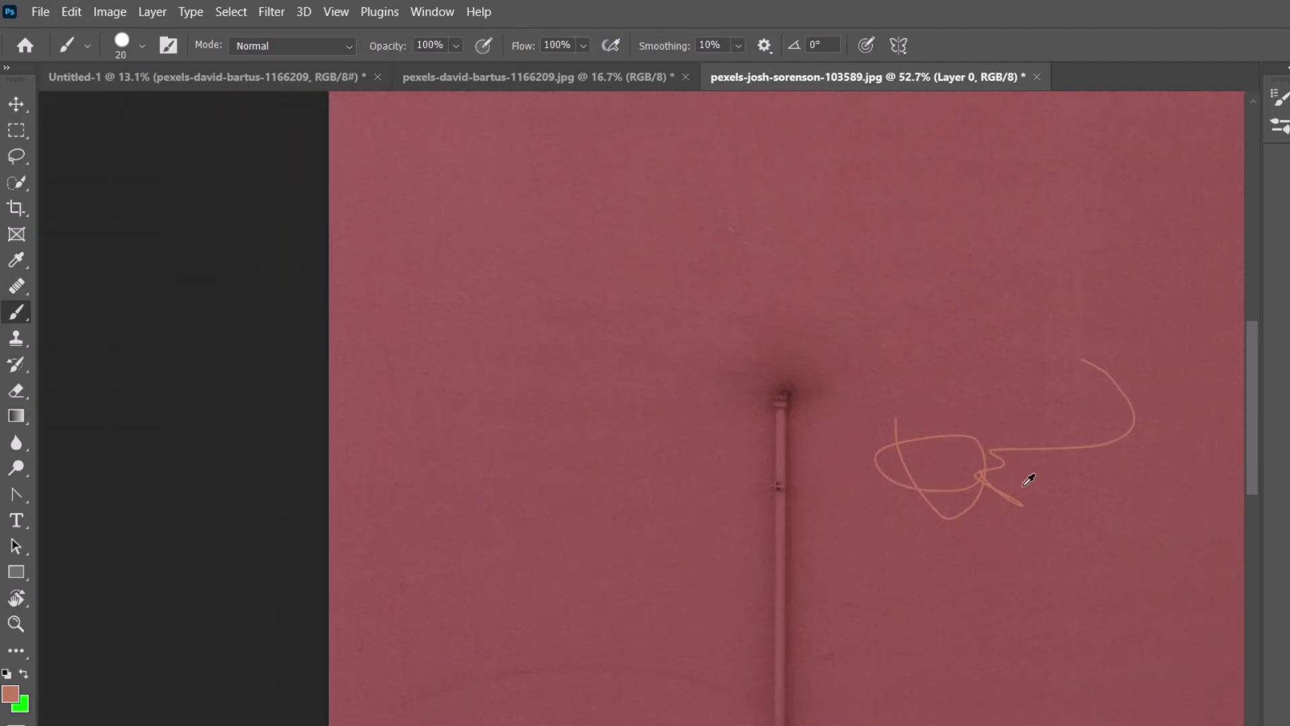
pyautogui.moveTo(1045, 539); pyautogui.dragTo(743, 495)
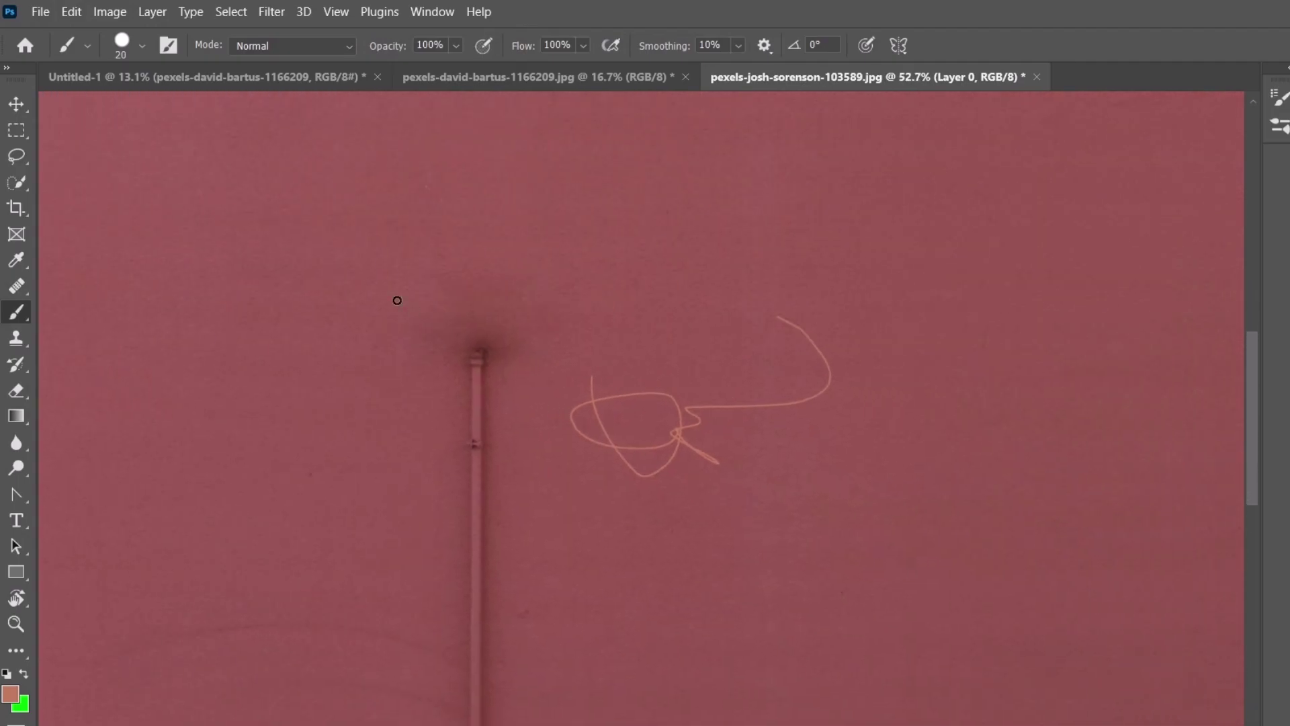
pyautogui.moveTo(778, 406)
pyautogui.mouseDown()
pyautogui.moveTo(1086, 469)
pyautogui.moveTo(839, 474)
pyautogui.moveTo(844, 418)
pyautogui.moveTo(652, 380)
pyautogui.mouseUp()
# Set the Healing Brush to 500 px and heal away both orange scribbles.
pyautogui.press('j')
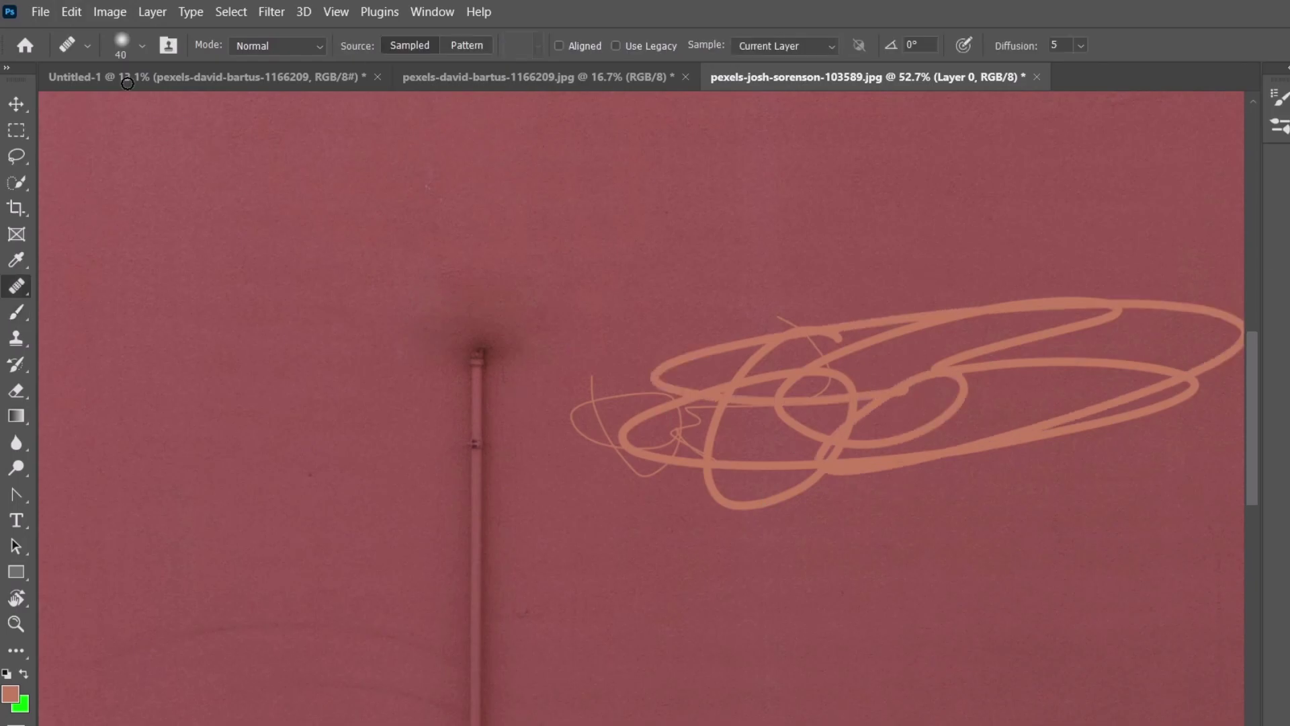
pyautogui.click(140, 51)
pyautogui.click(206, 79)
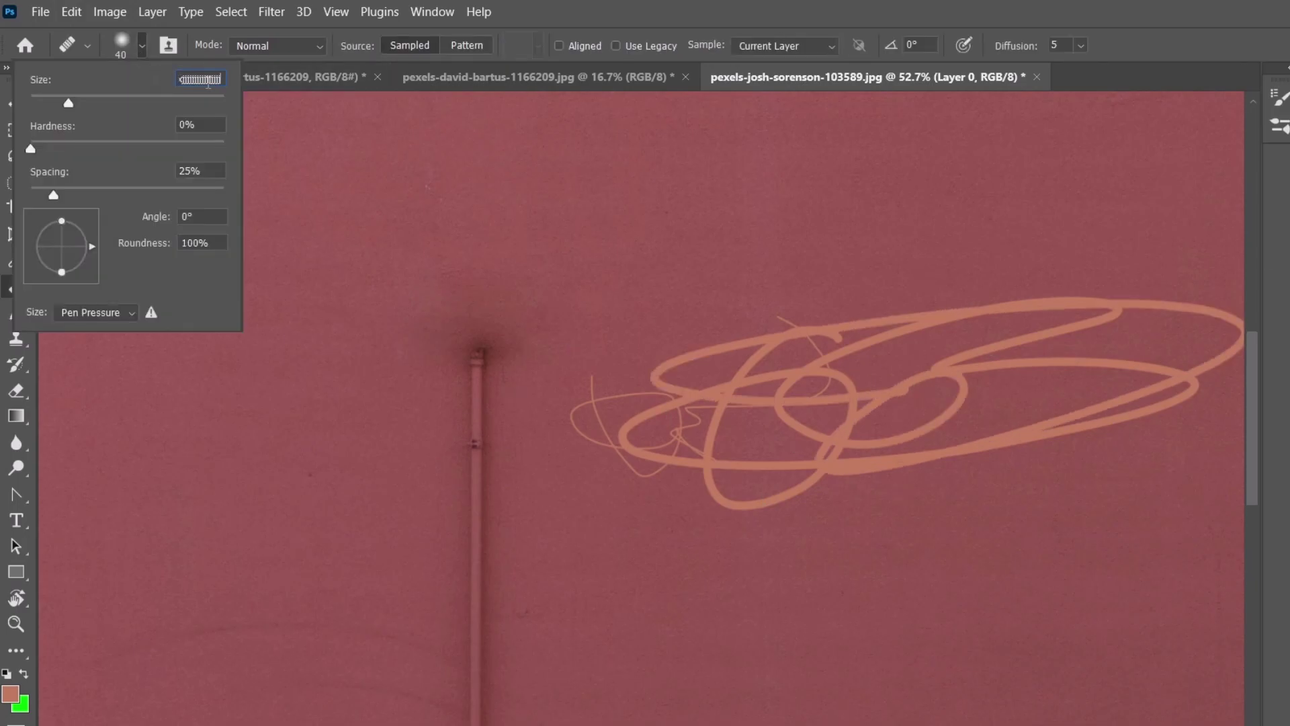
pyautogui.write('100')
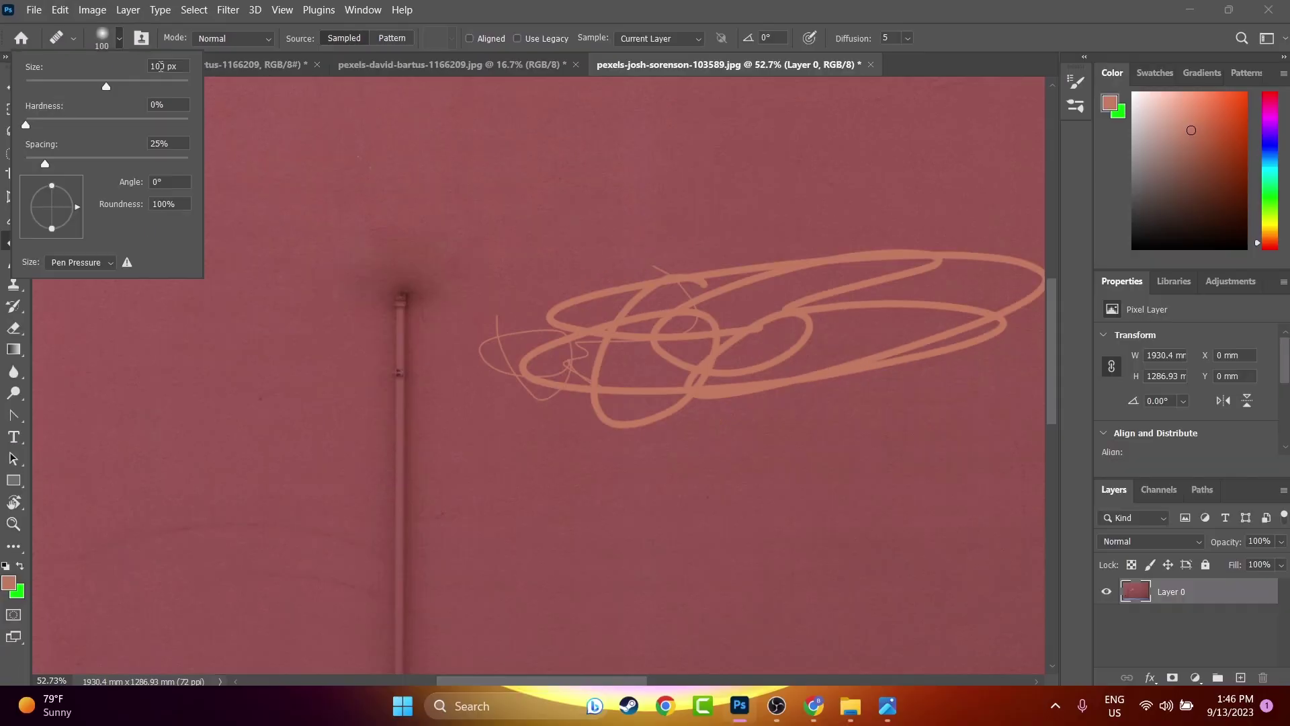
pyautogui.write('500')
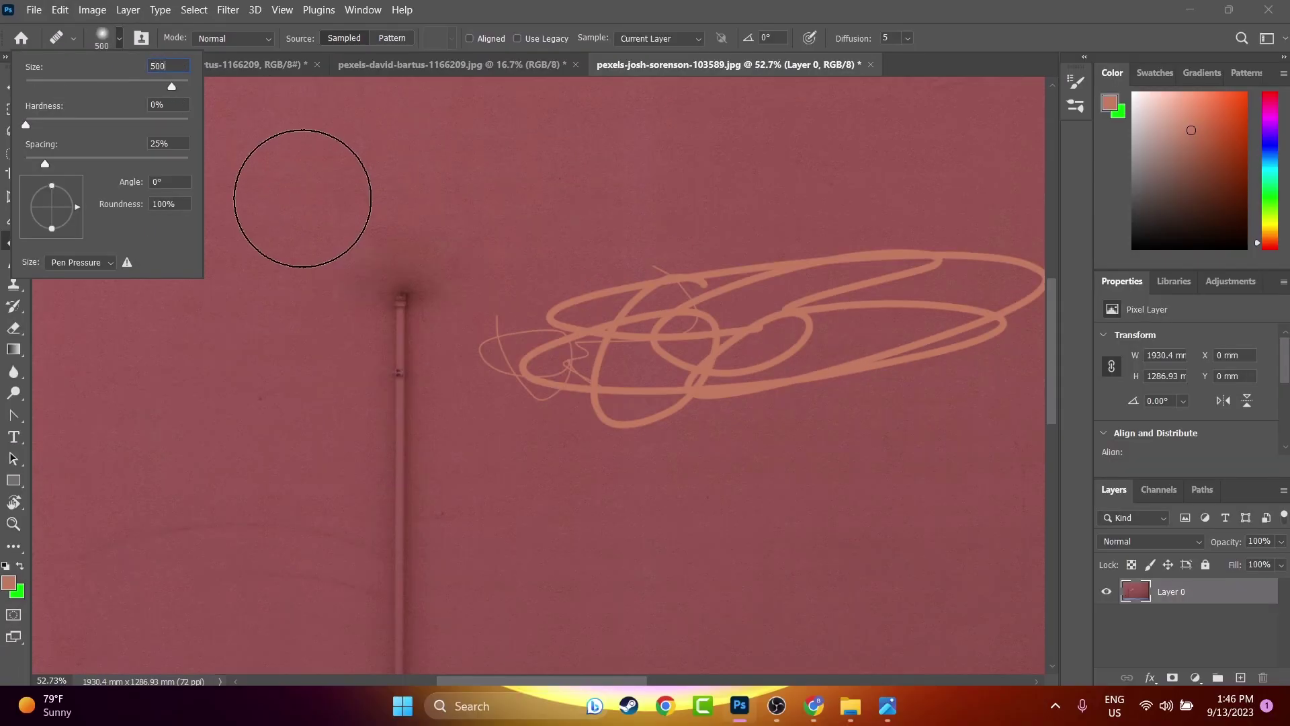
pyautogui.press('Return')
pyautogui.moveTo(674, 315)
pyautogui.mouseDown()
pyautogui.moveTo(636, 309)
pyautogui.moveTo(976, 288)
pyautogui.moveTo(936, 268)
pyautogui.mouseUp()
pyautogui.moveTo(834, 335)
pyautogui.mouseDown()
pyautogui.moveTo(645, 339)
pyautogui.moveTo(513, 345)
pyautogui.mouseUp()
pyautogui.moveTo(592, 403); pyautogui.dragTo(766, 408)
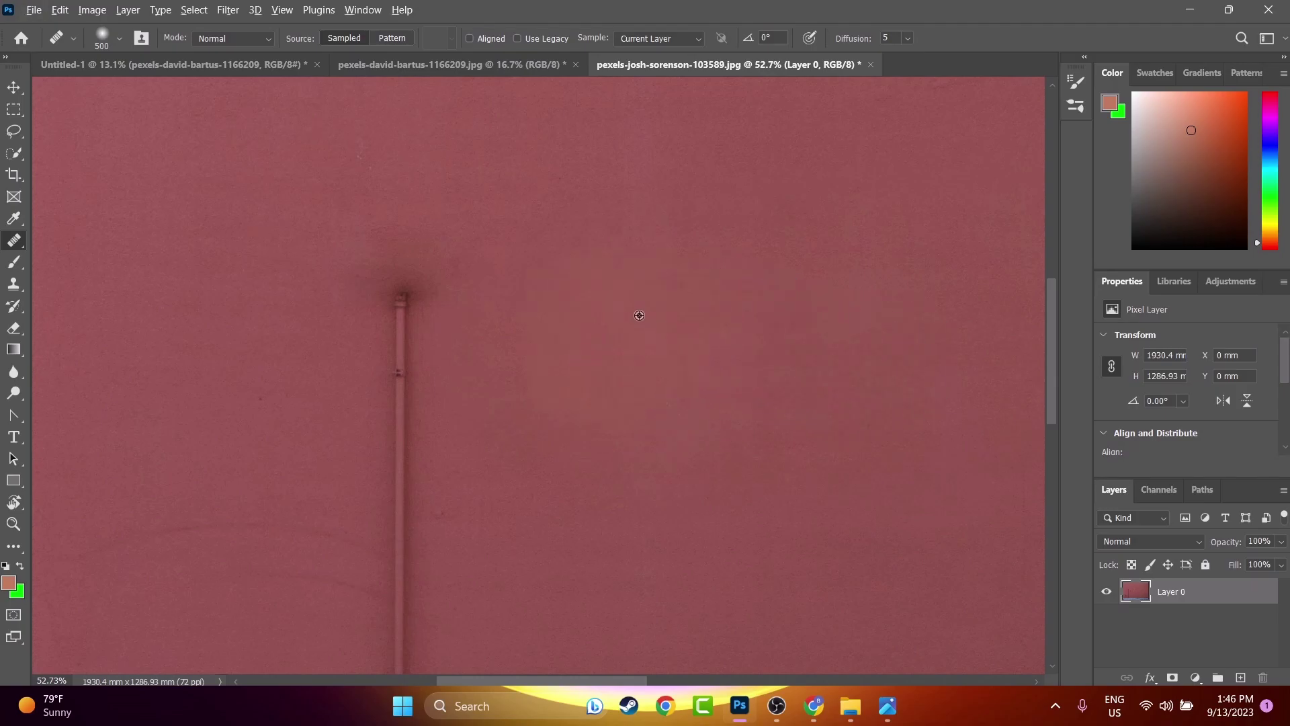
# Zoom out to centre the wall photo, then zoom in and pan down to the floor strip.
pyautogui.scroll(-4, 739, 357)
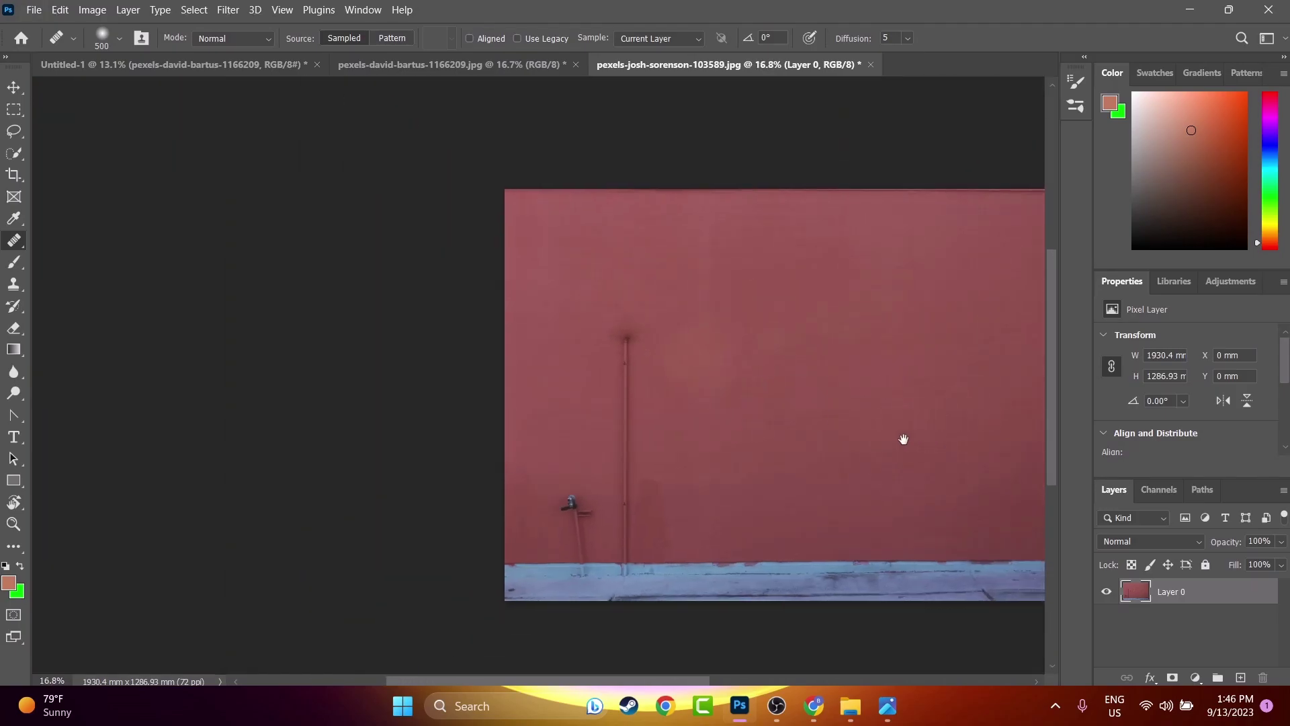
pyautogui.moveTo(904, 438); pyautogui.dragTo(719, 420)
pyautogui.scroll(3, 583, 381)
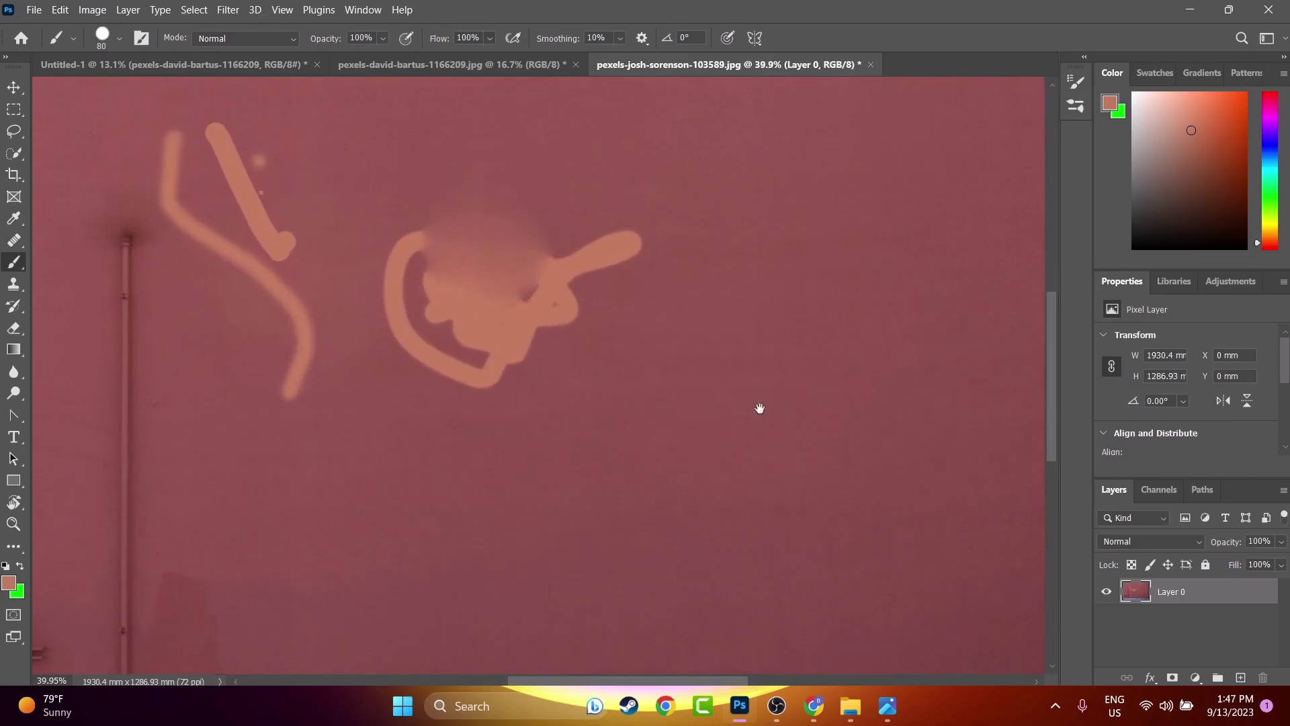
pyautogui.moveTo(760, 408); pyautogui.dragTo(403, 201)
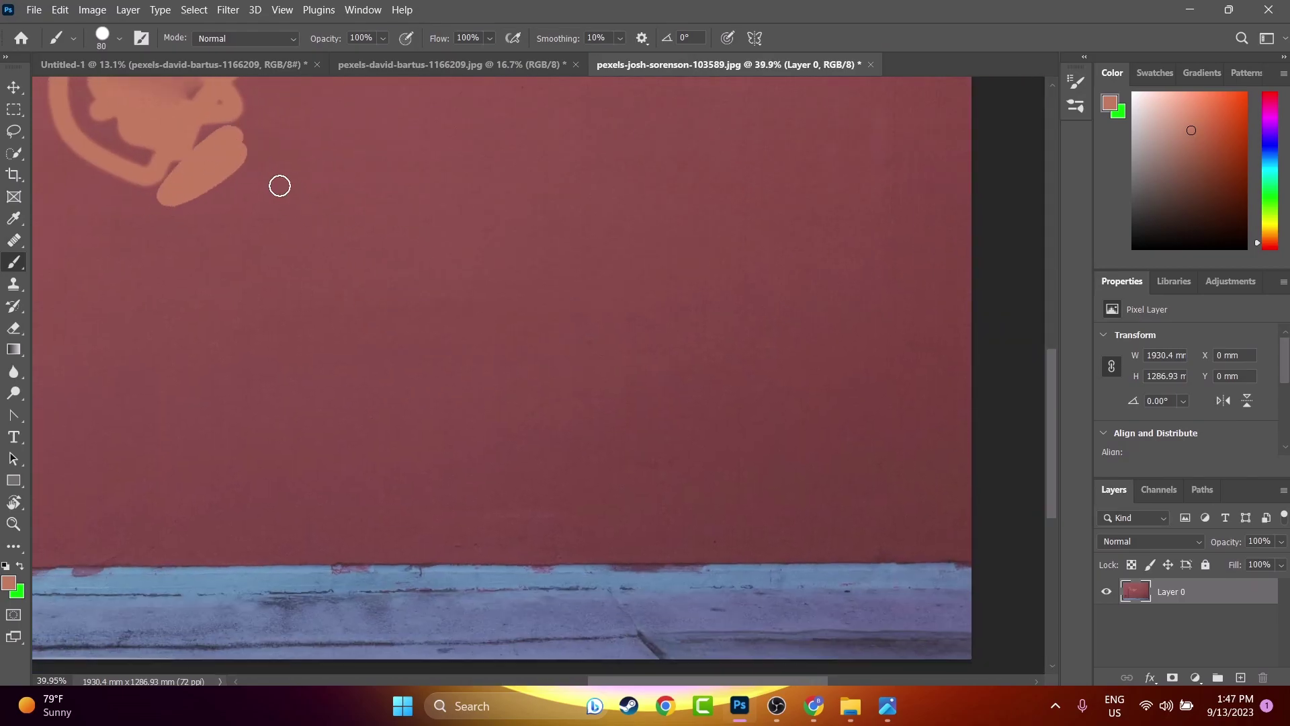
# Set brush hardness to 0% and paint a soft dot and an arc below it.
pyautogui.click(119, 39)
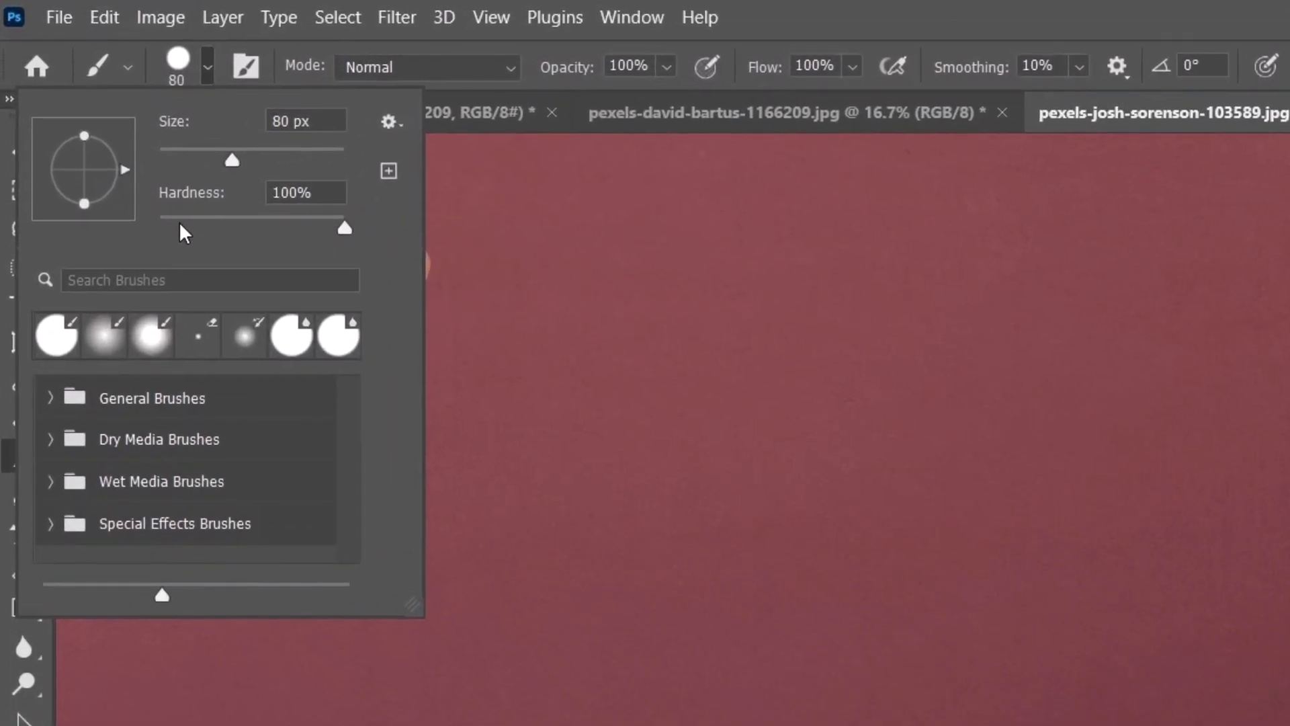
pyautogui.moveTo(182, 233); pyautogui.dragTo(115, 224)
pyautogui.click(970, 423)
pyautogui.click(975, 423)
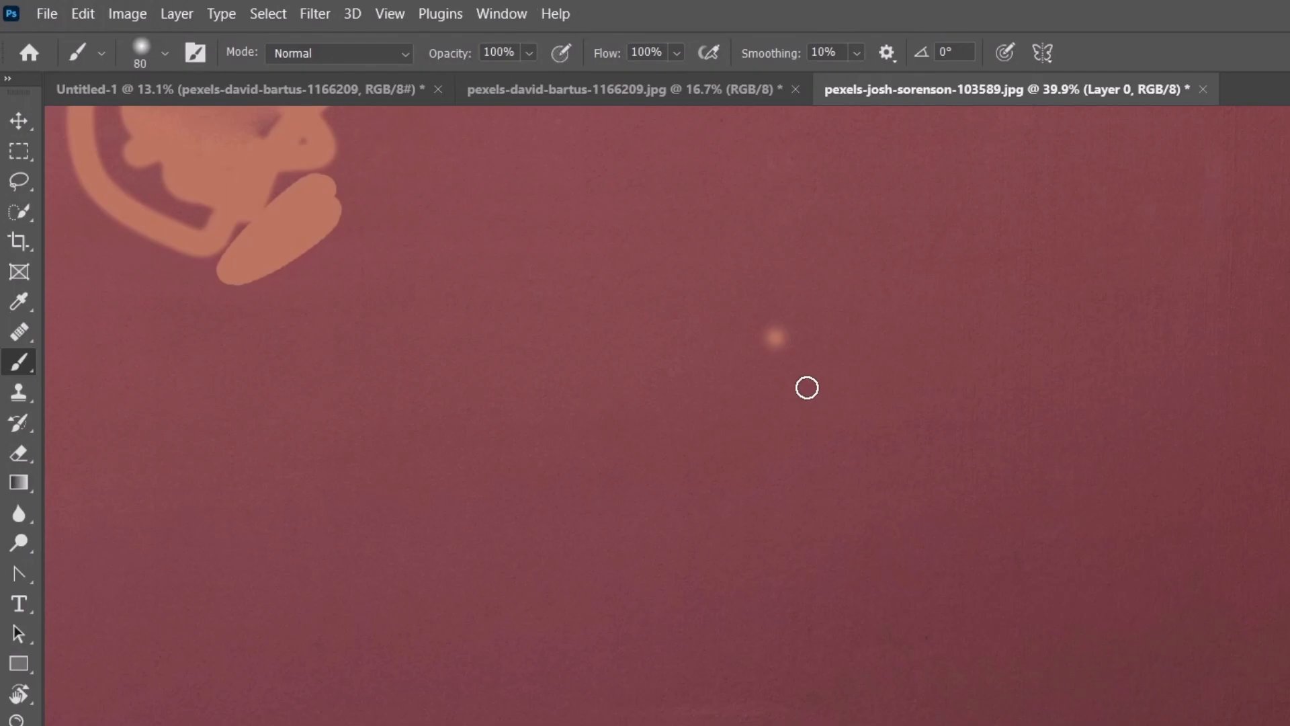
pyautogui.moveTo(1028, 489); pyautogui.dragTo(907, 645)
pyautogui.scroll(8, 599, 351)
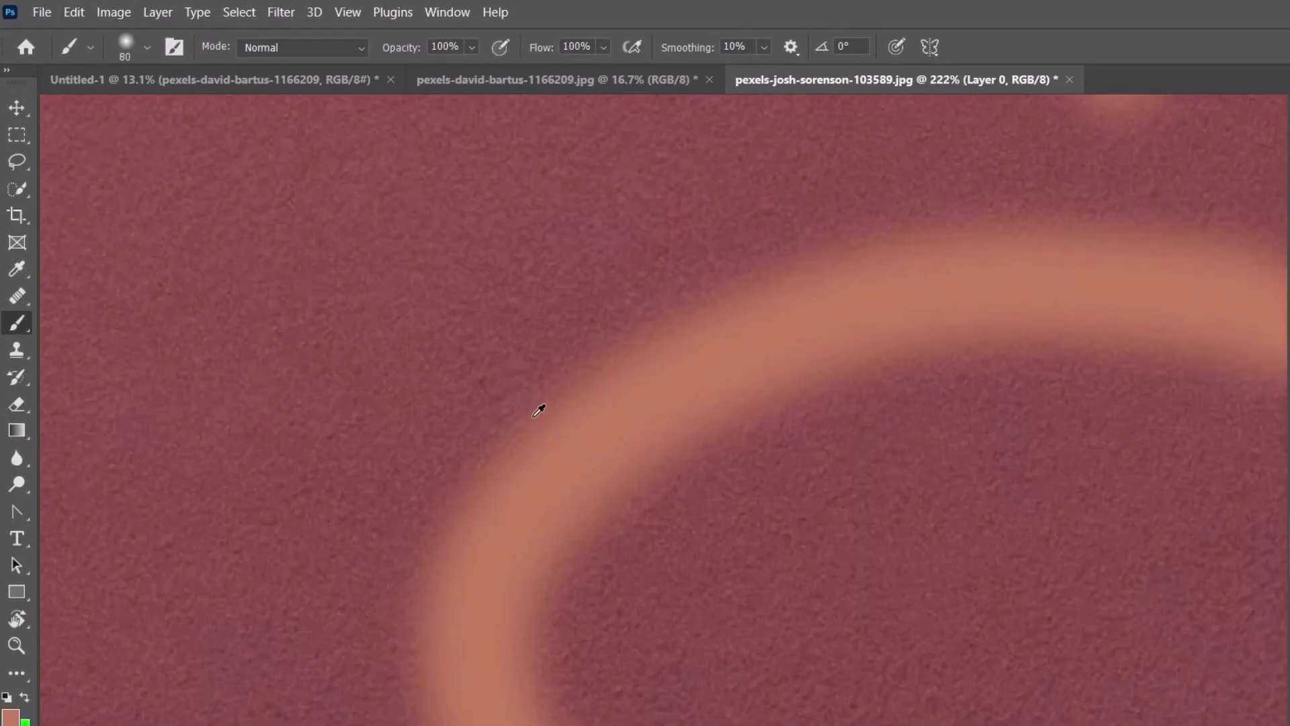
pyautogui.scroll(-3, 538, 429)
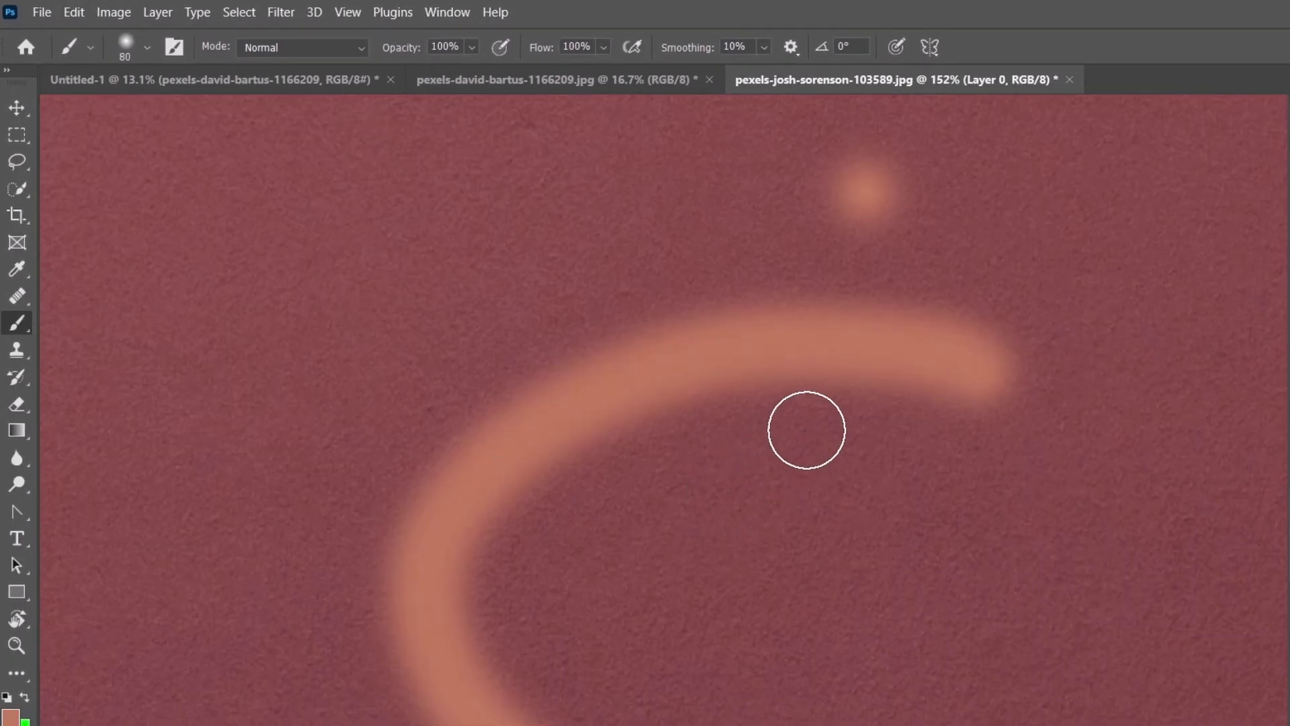
pyautogui.scroll(-3, 560, 593)
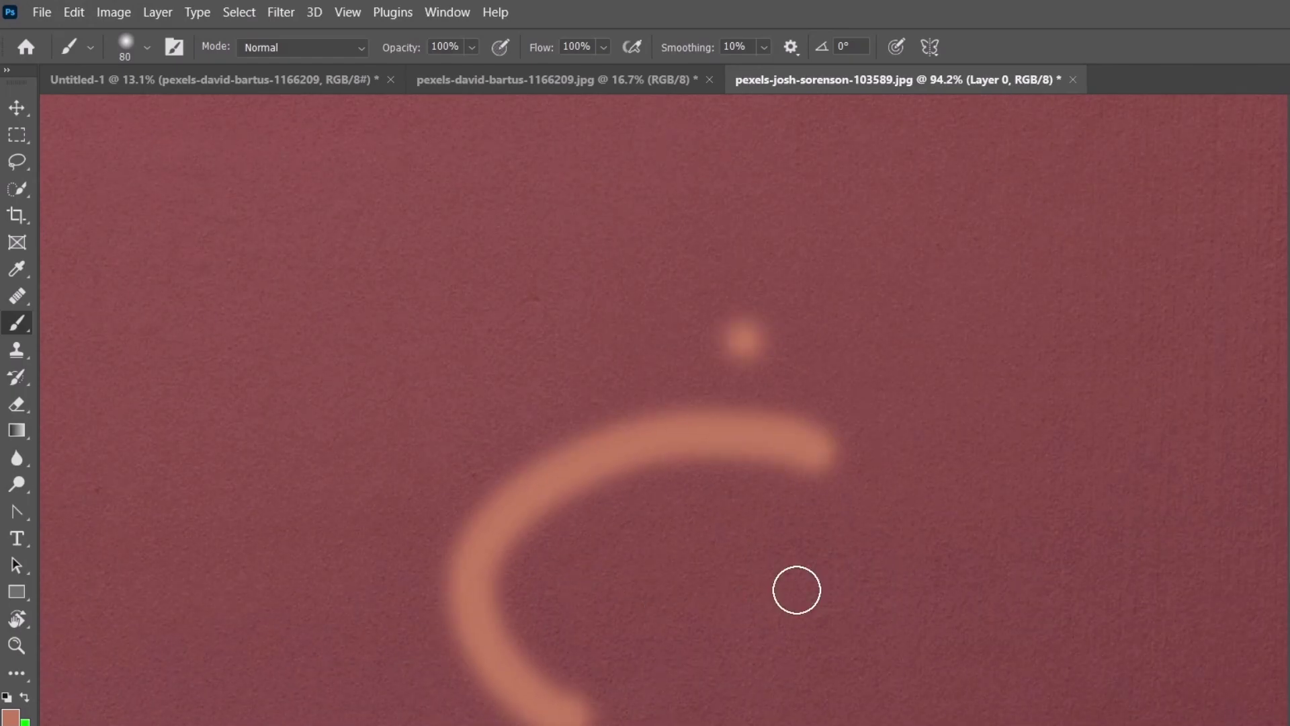
# Set brush hardness to 100% and paint a hard dot plus a thick hard stroke leftward.
pyautogui.click(148, 47)
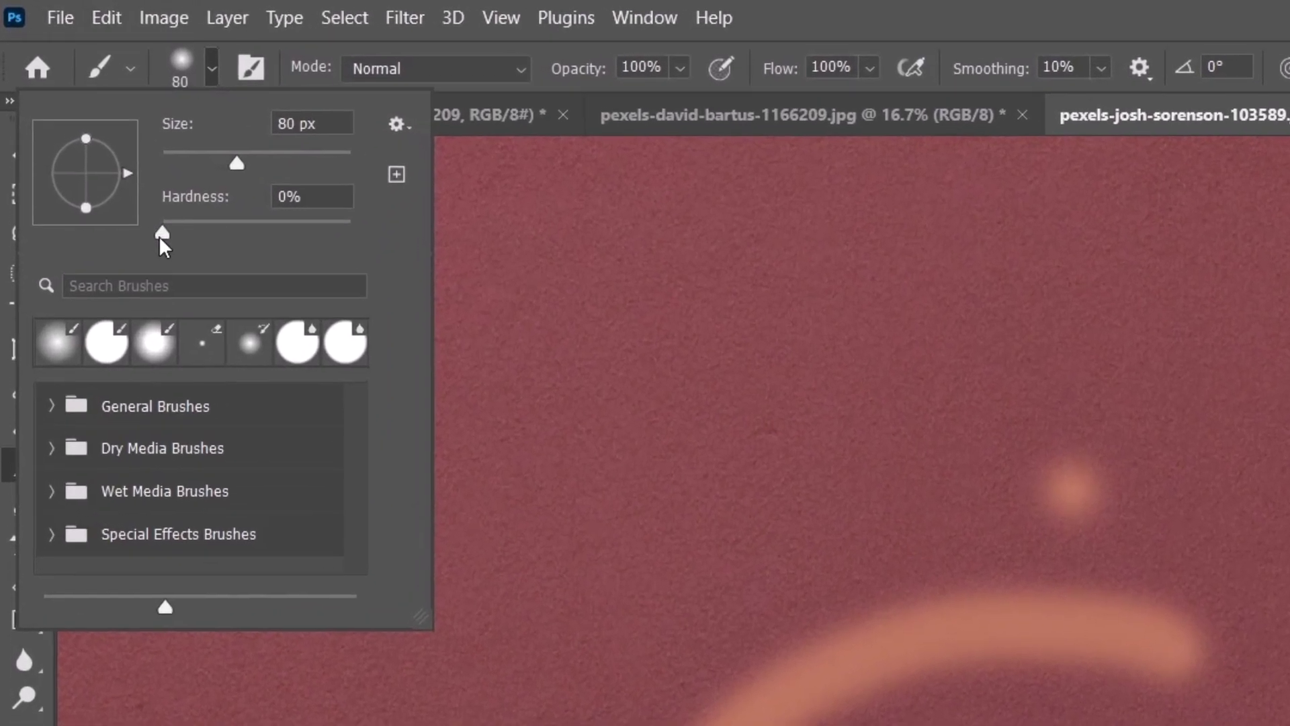
pyautogui.moveTo(160, 234); pyautogui.dragTo(353, 234)
pyautogui.click(926, 417)
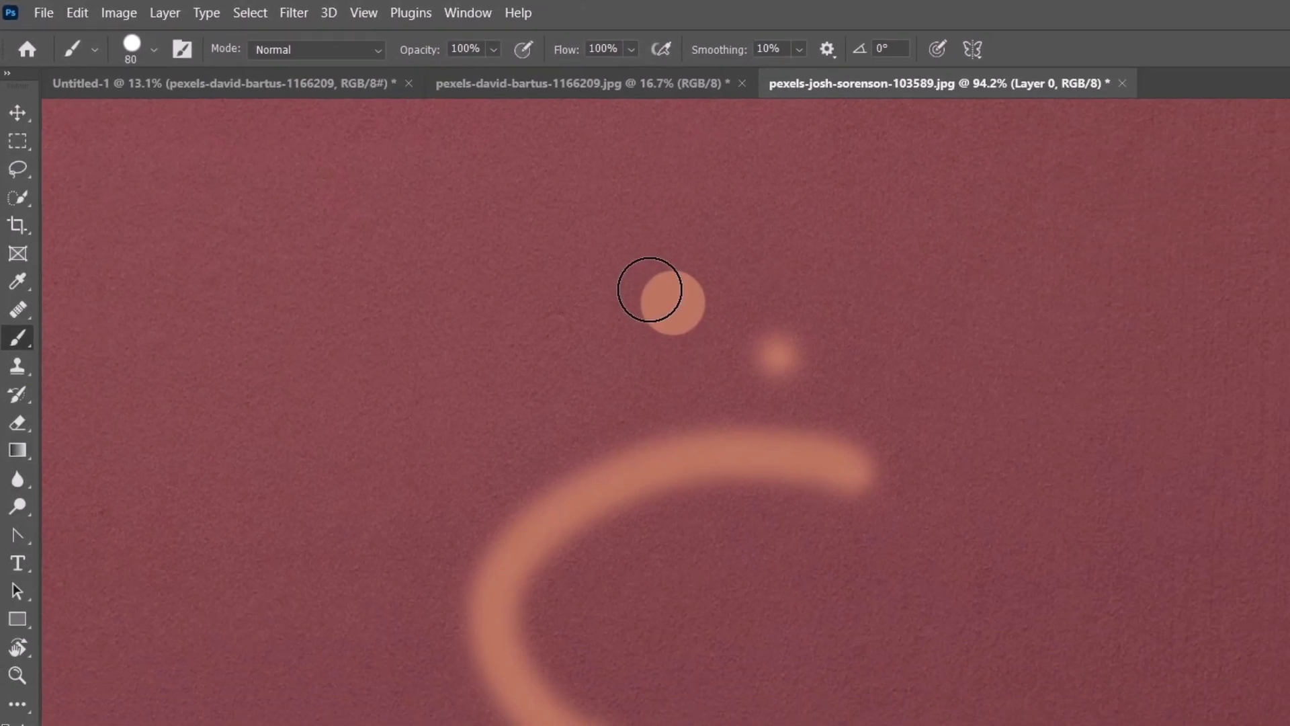
pyautogui.moveTo(649, 289); pyautogui.dragTo(393, 332)
pyautogui.scroll(3, 396, 386)
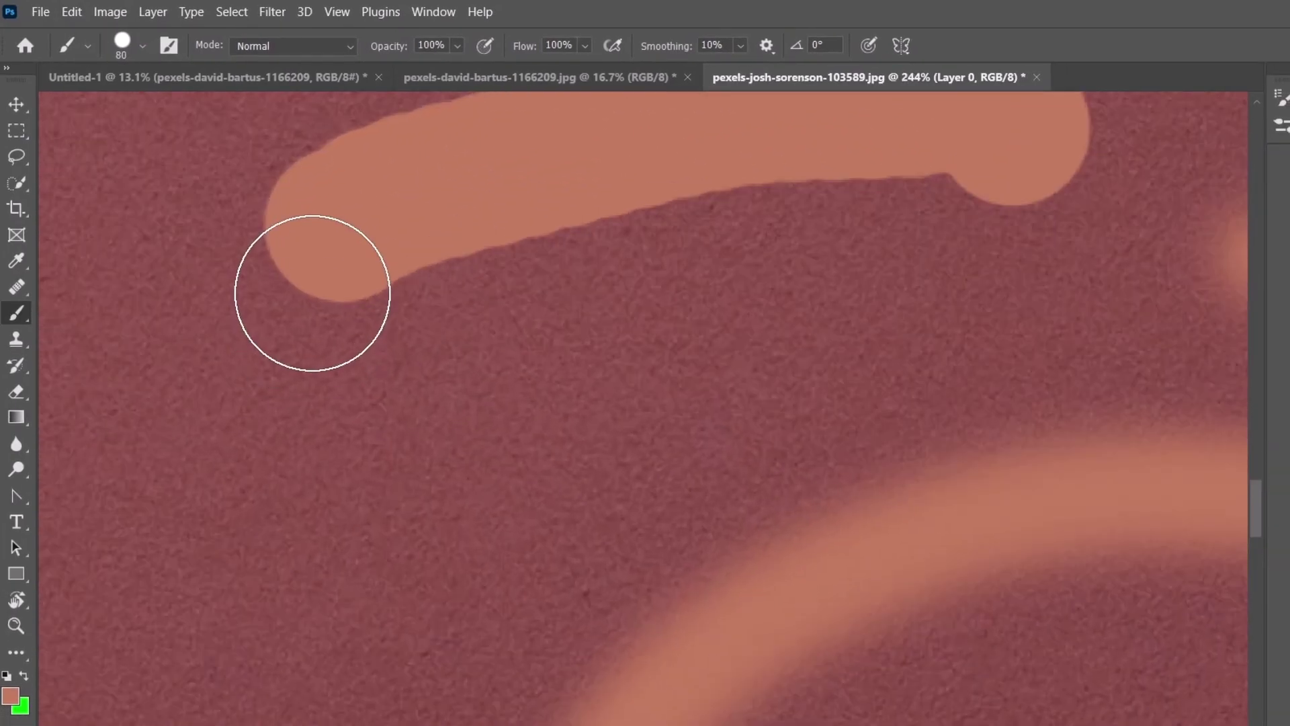
pyautogui.moveTo(312, 293)
pyautogui.mouseDown()
pyautogui.moveTo(227, 325)
pyautogui.moveTo(311, 438)
pyautogui.mouseUp()
pyautogui.scroll(-2, 447, 446)
pyautogui.scroll(2, 896, 560)
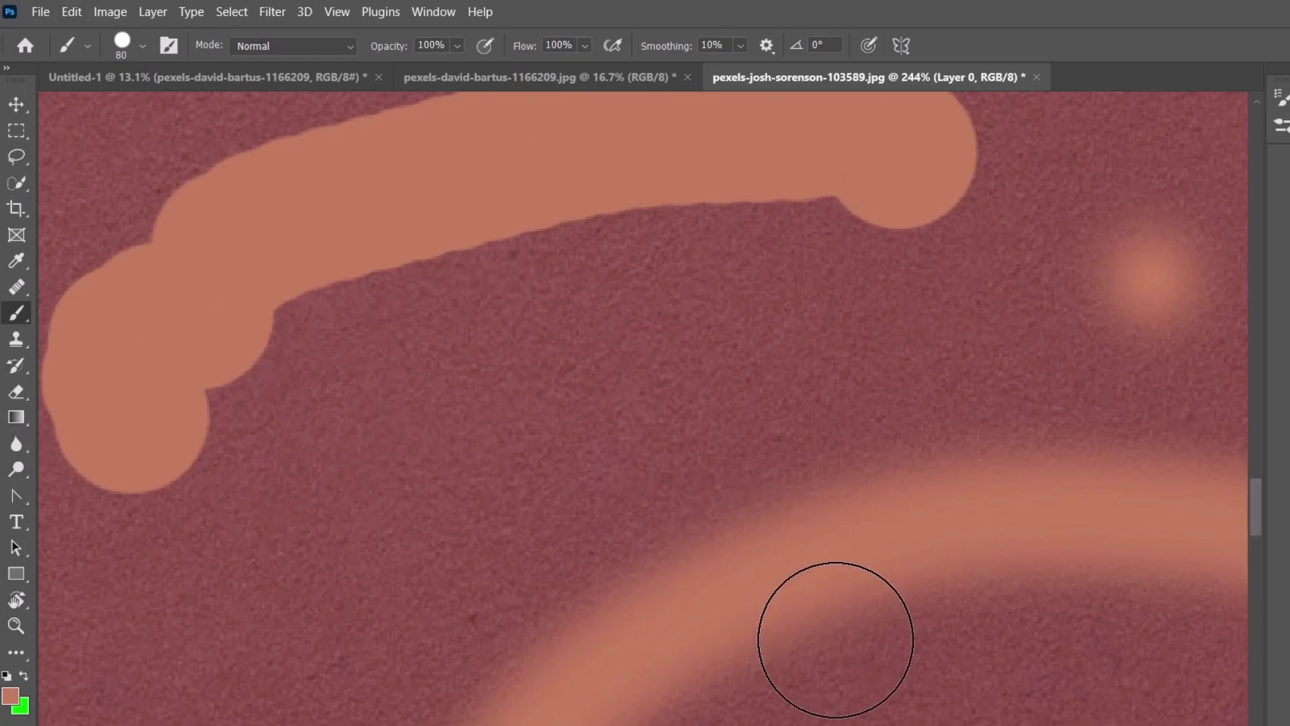
pyautogui.scroll(-2, 836, 640)
# Set the Healing Brush to 100 px and 0% hardness, then heal over the hard peach stroke.
pyautogui.moveTo(952, 659); pyautogui.dragTo(712, 608)
pyautogui.press('j')
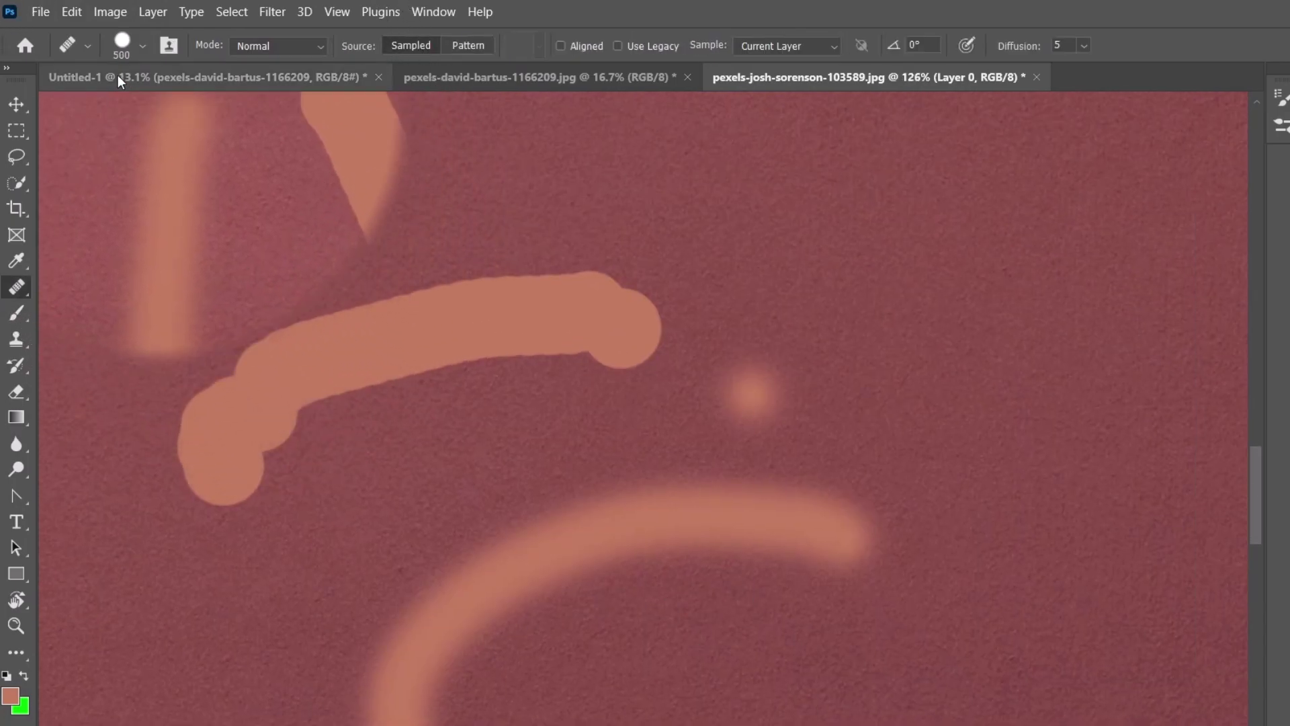
pyautogui.click(144, 48)
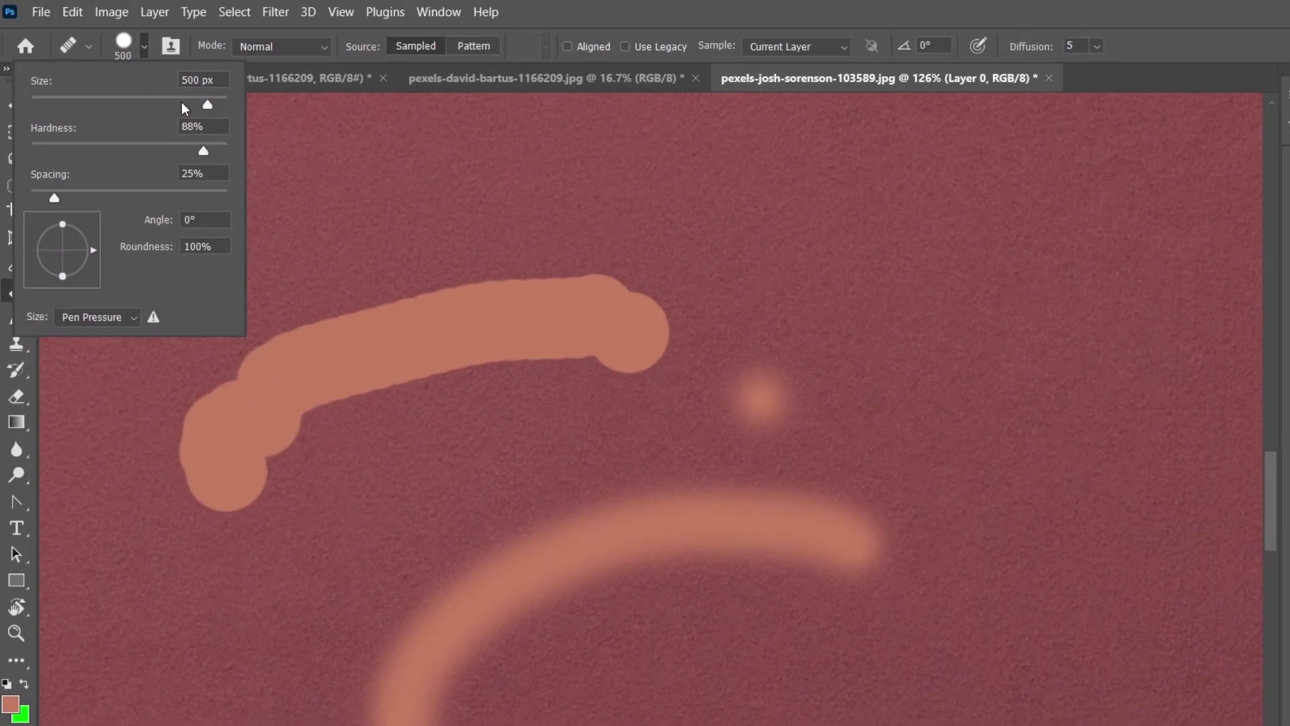
pyautogui.write('jjjjjjjjjjjjj')
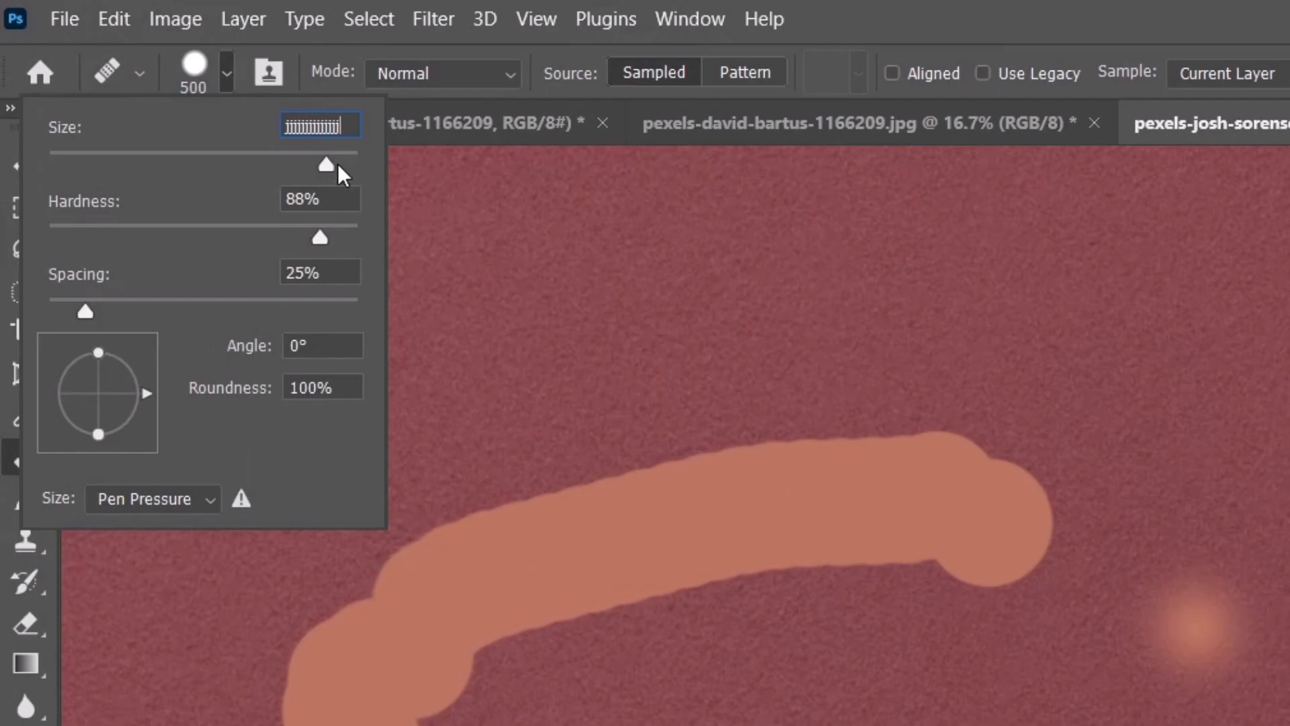
pyautogui.hotkey('ctrl', 'a')
pyautogui.write('100')
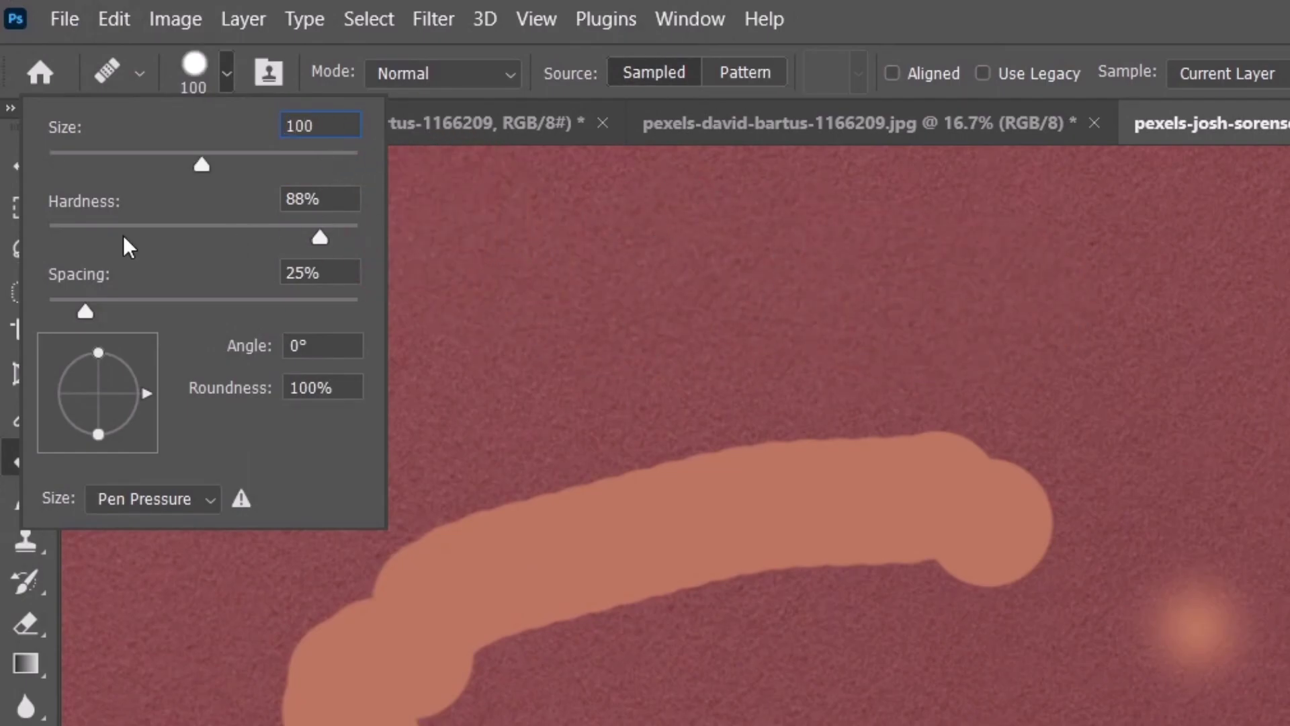
pyautogui.moveTo(86, 239); pyautogui.dragTo(50, 239)
pyautogui.press('Return')
pyautogui.moveTo(668, 369)
pyautogui.mouseDown()
pyautogui.moveTo(686, 446)
pyautogui.moveTo(788, 434)
pyautogui.moveTo(910, 394)
pyautogui.moveTo(1091, 455)
pyautogui.mouseUp()
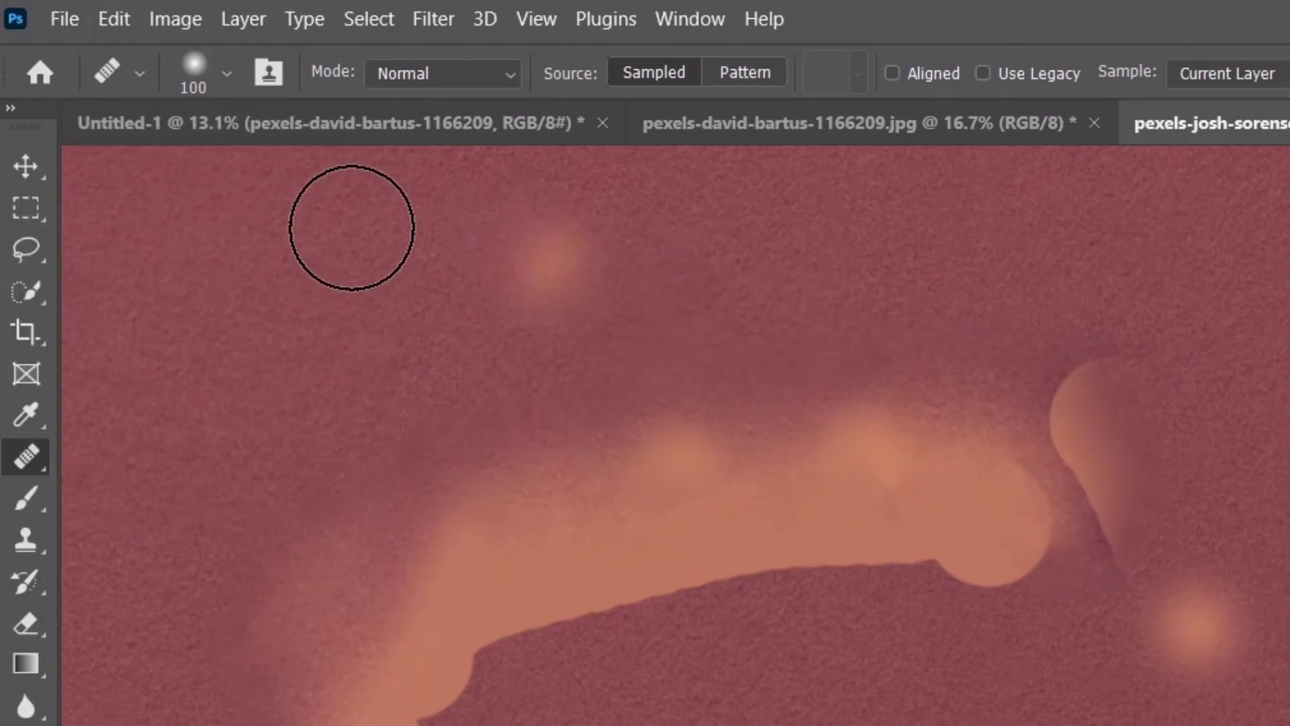
# Raise the Healing Brush hardness to full and heal the peach blob at top right.
pyautogui.click(226, 73)
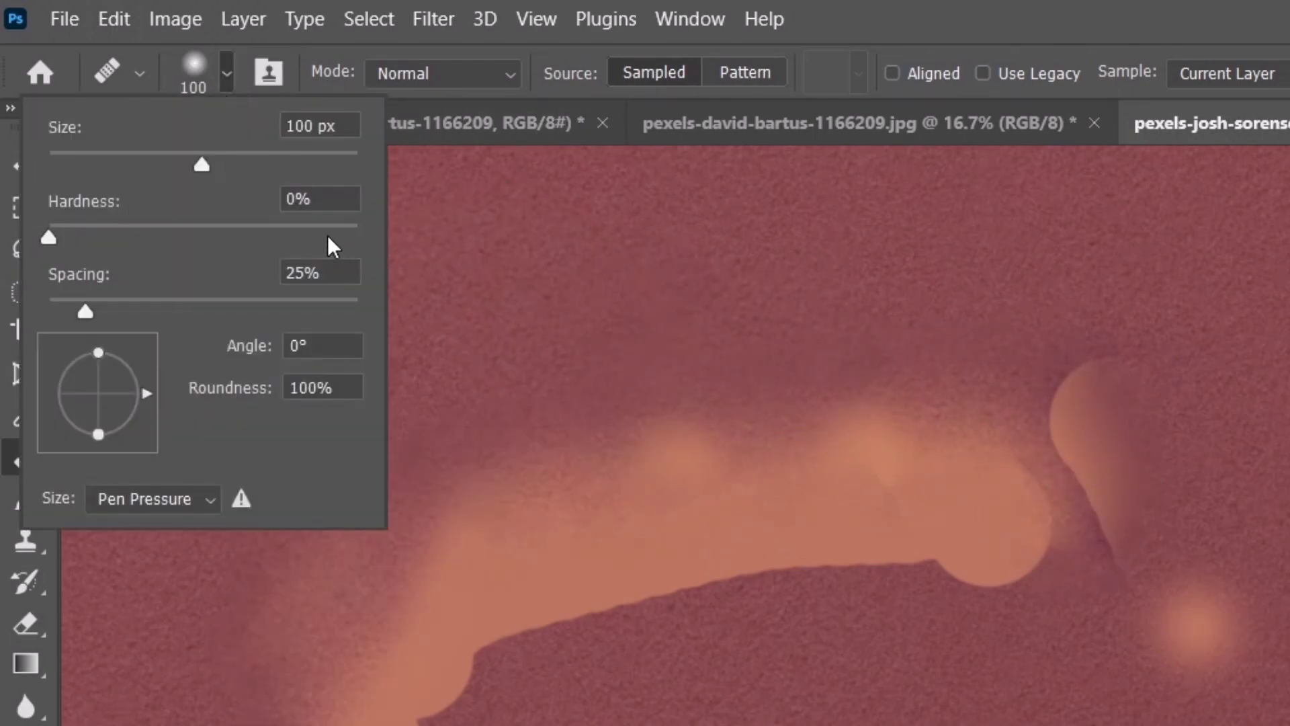
pyautogui.moveTo(328, 235); pyautogui.dragTo(357, 229)
pyautogui.press('Return')
pyautogui.moveTo(950, 322)
pyautogui.mouseDown()
pyautogui.moveTo(1107, 457)
pyautogui.moveTo(976, 288)
pyautogui.moveTo(806, 605)
pyautogui.moveTo(1077, 345)
pyautogui.moveTo(1163, 479)
pyautogui.moveTo(1157, 526)
pyautogui.mouseUp()
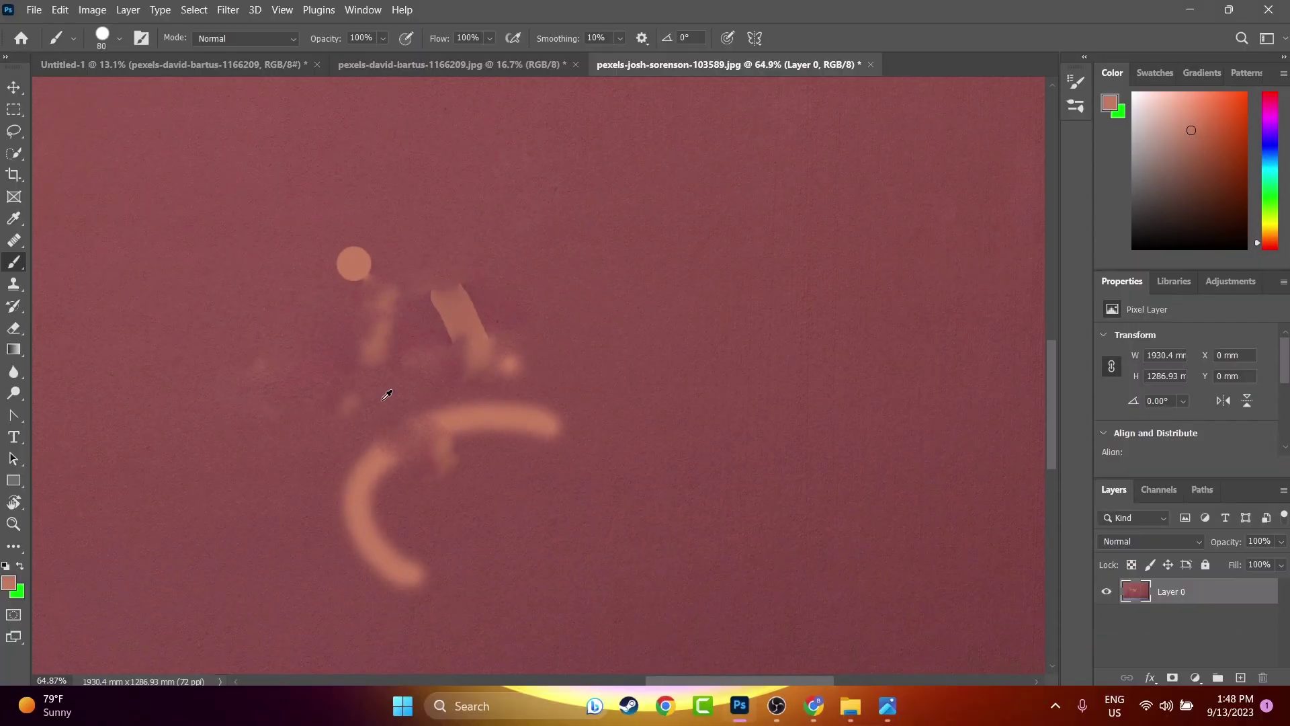
# Heal the small leftover streak on the wall with the Healing Brush.
pyautogui.scroll(-3, 387, 395)
pyautogui.press('j')
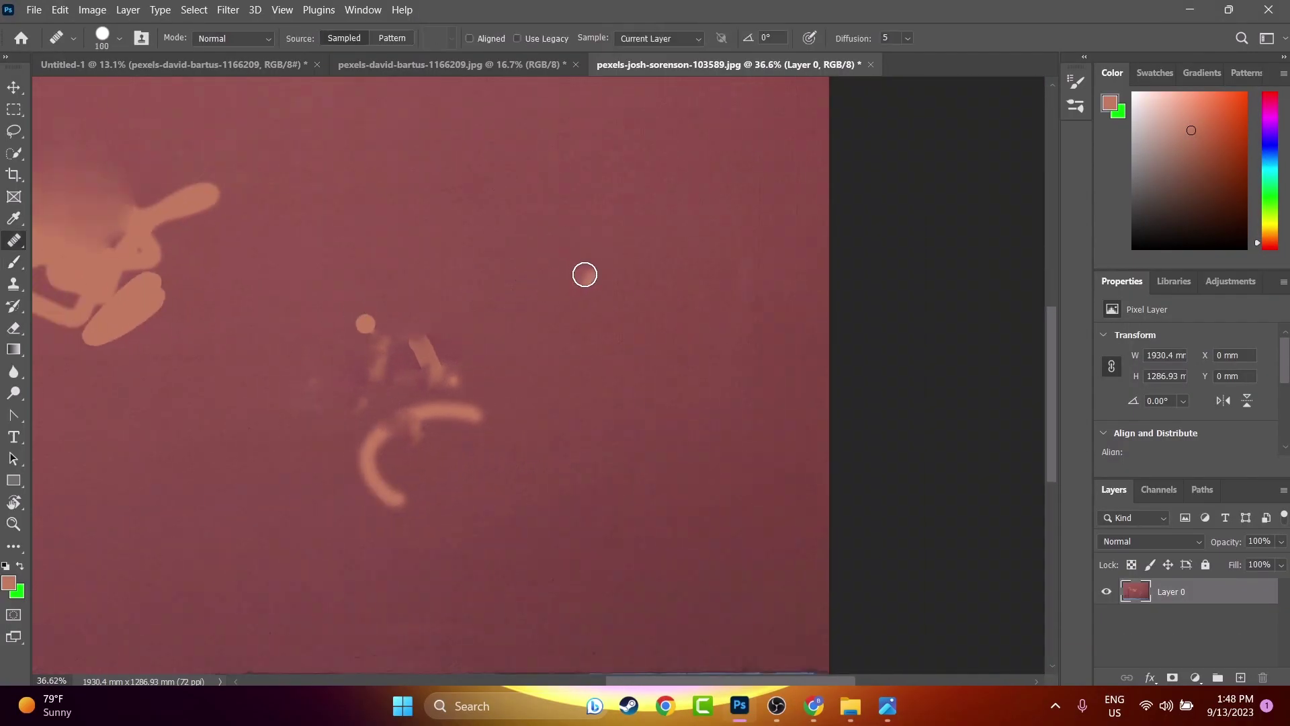
pyautogui.click(363, 351)
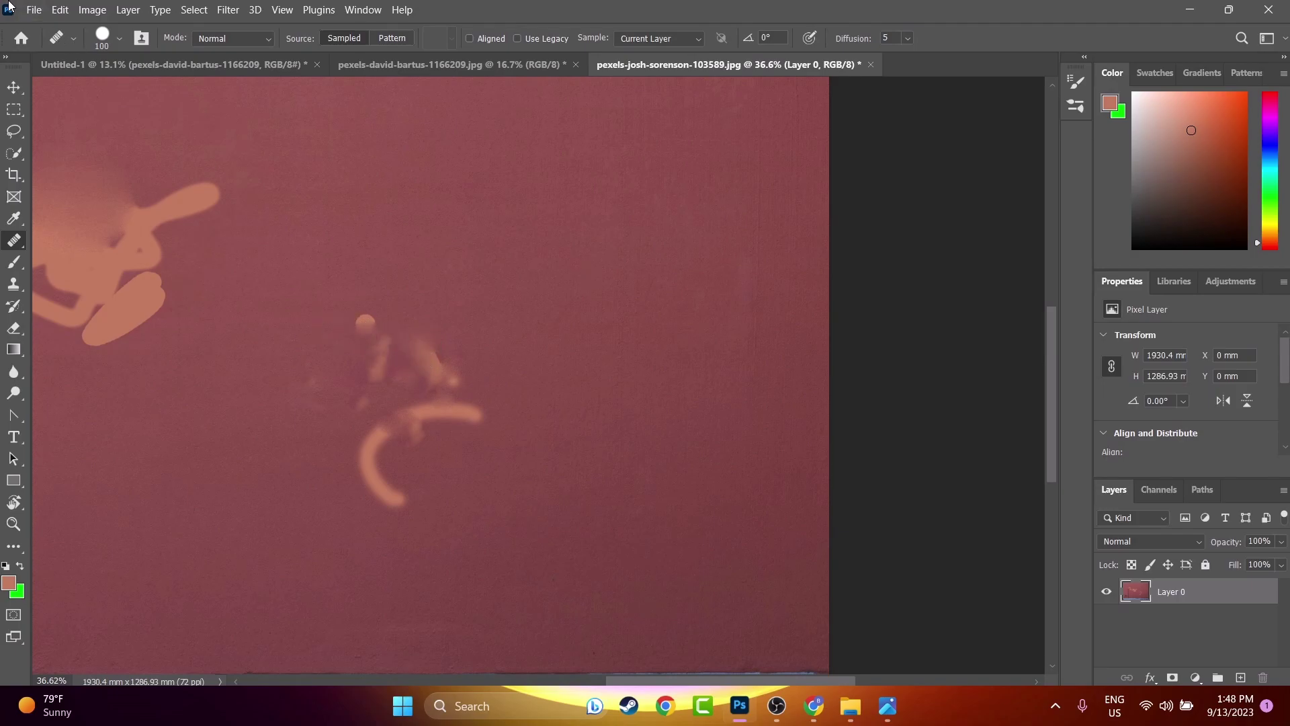
# Enlarge the healing brush to 300 px and blend the remaining strokes into the wall.
pyautogui.click(119, 39)
pyautogui.write('b')
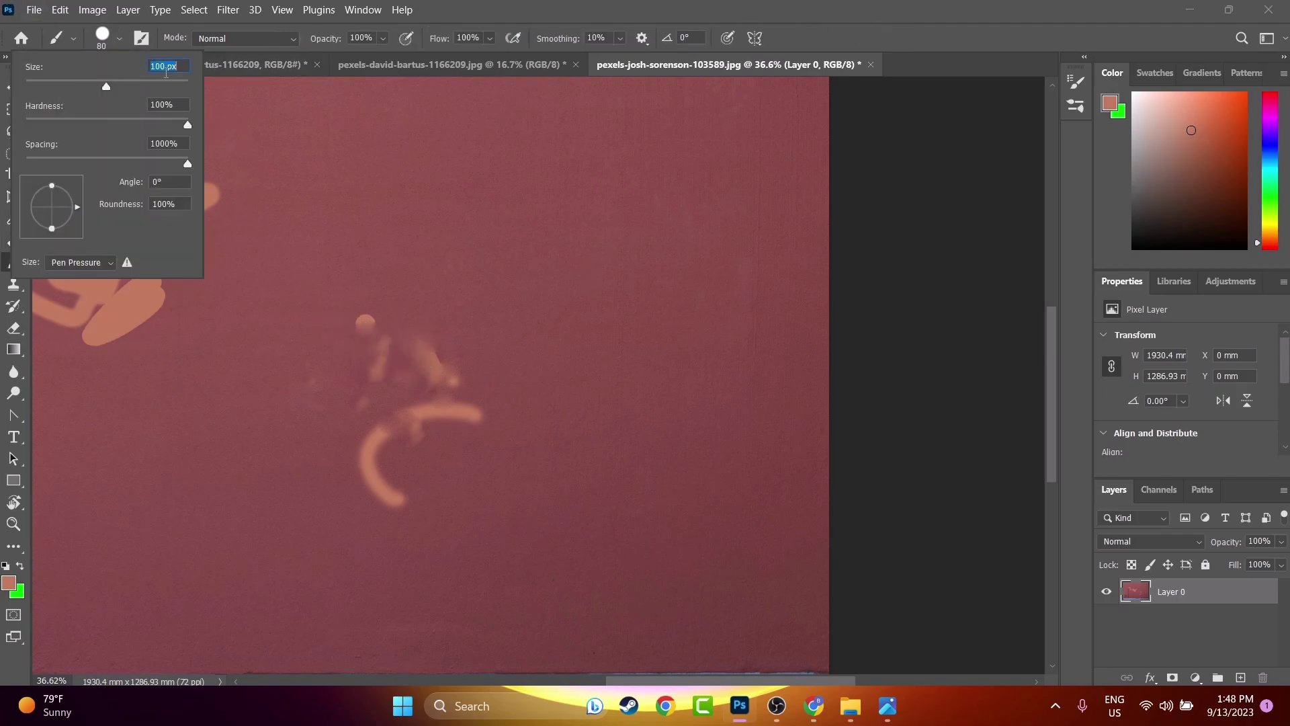
pyautogui.write('00')
pyautogui.press('Return')
pyautogui.press('j')
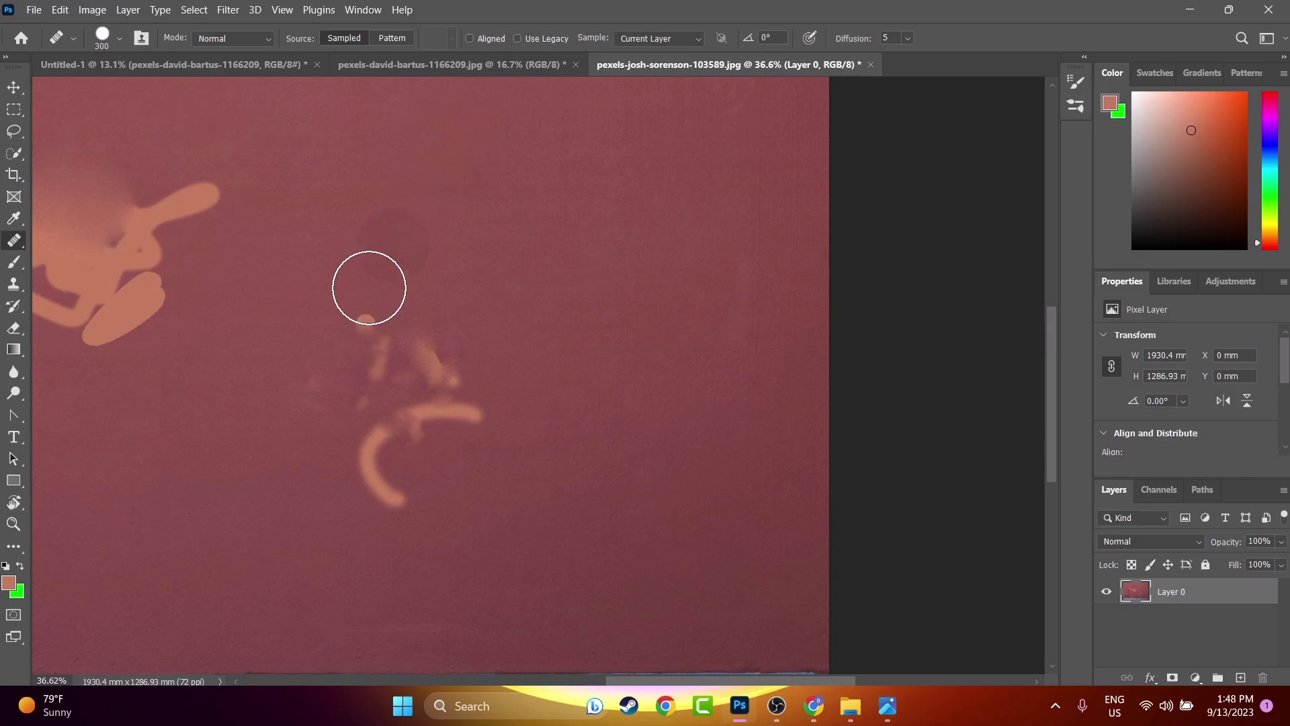
pyautogui.moveTo(396, 313)
pyautogui.mouseDown()
pyautogui.moveTo(423, 352)
pyautogui.moveTo(280, 358)
pyautogui.moveTo(386, 373)
pyautogui.moveTo(443, 342)
pyautogui.mouseUp()
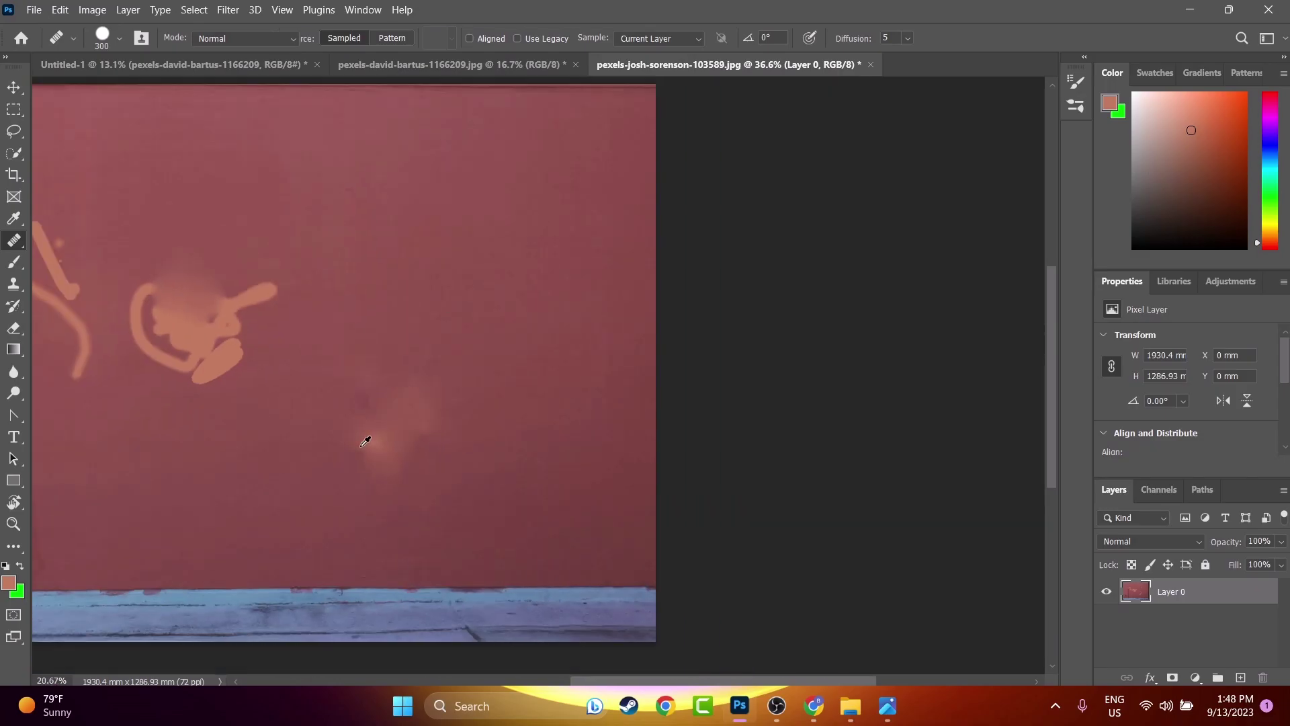
pyautogui.scroll(-2, 366, 441)
pyautogui.press('b')
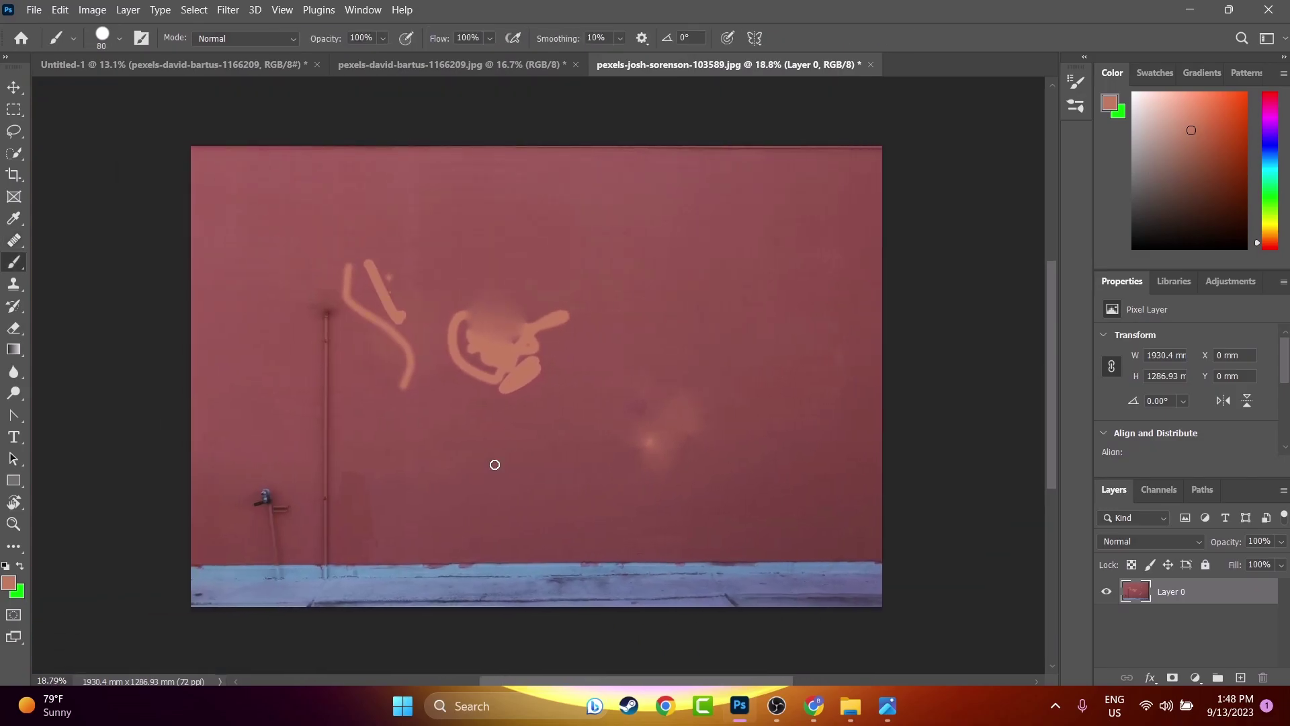